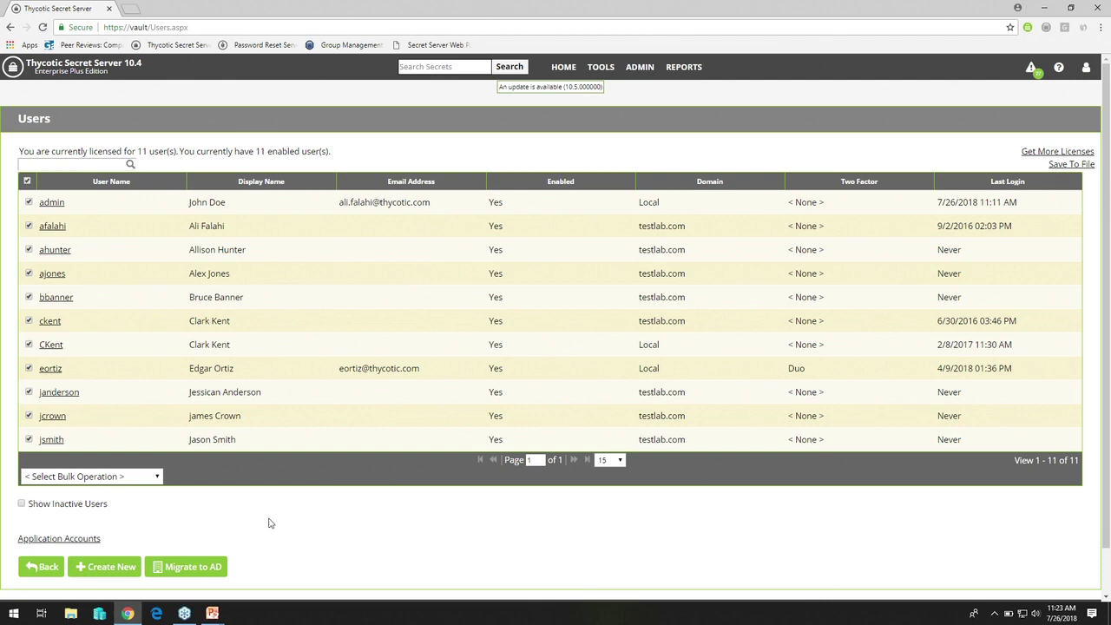
Leave the user list, open the Administrator role, review its assigned permissions, and return to the roles list.
left_click(38, 569)
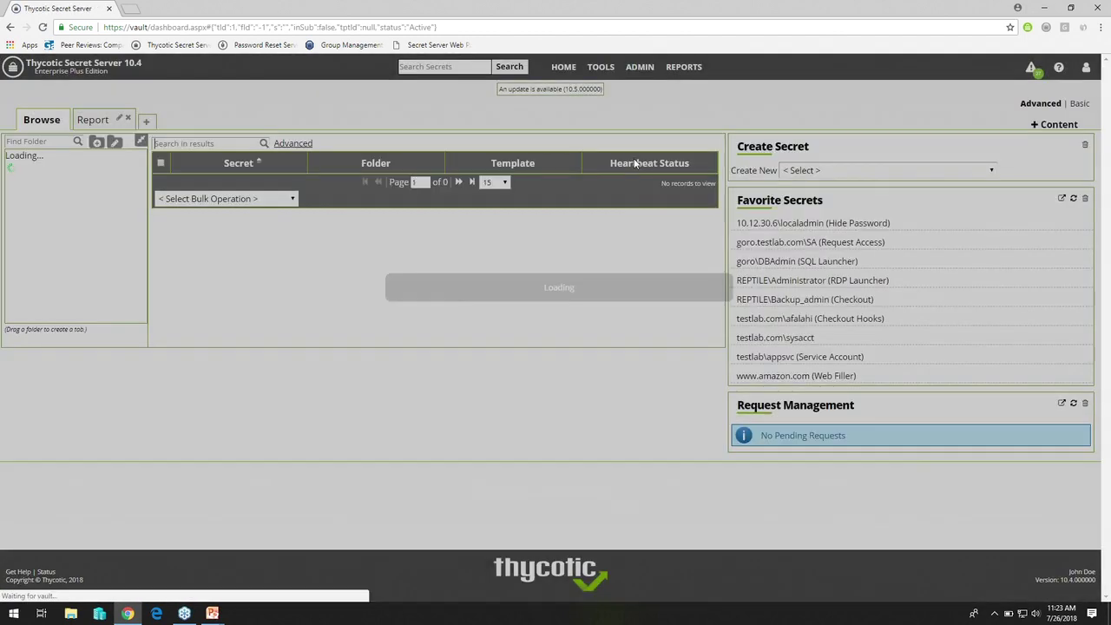
mouse_move(639, 67)
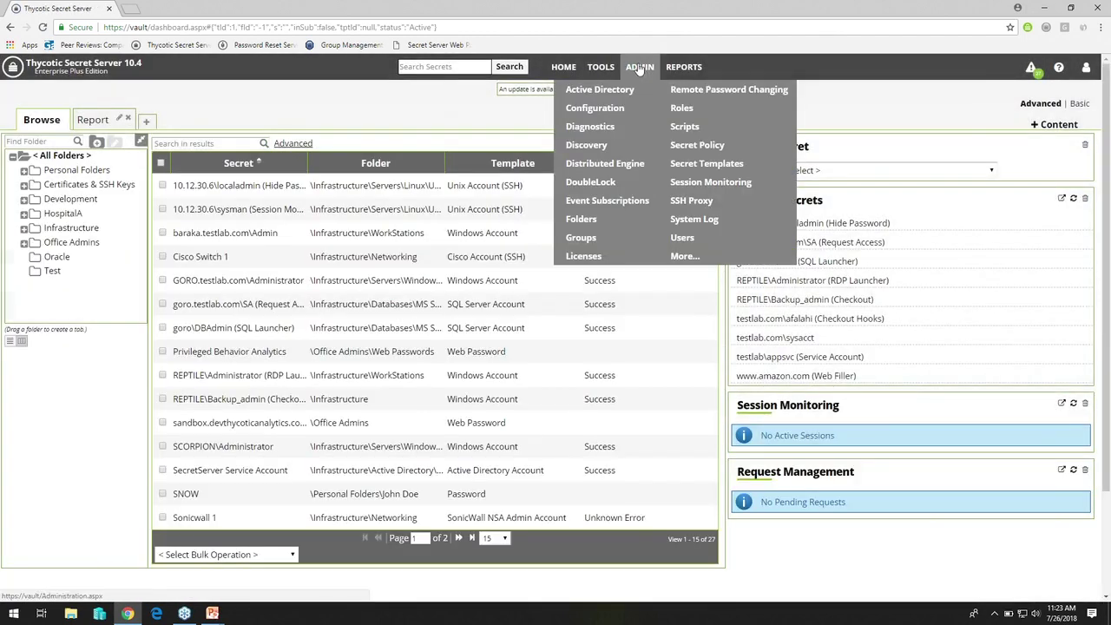
left_click(683, 111)
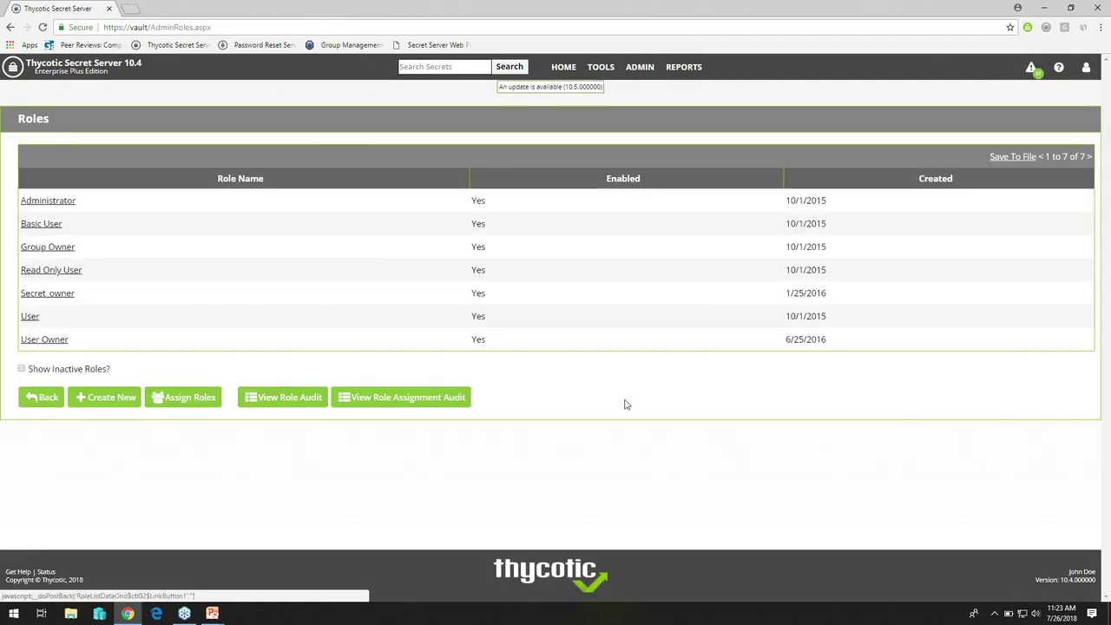
left_click(62, 204)
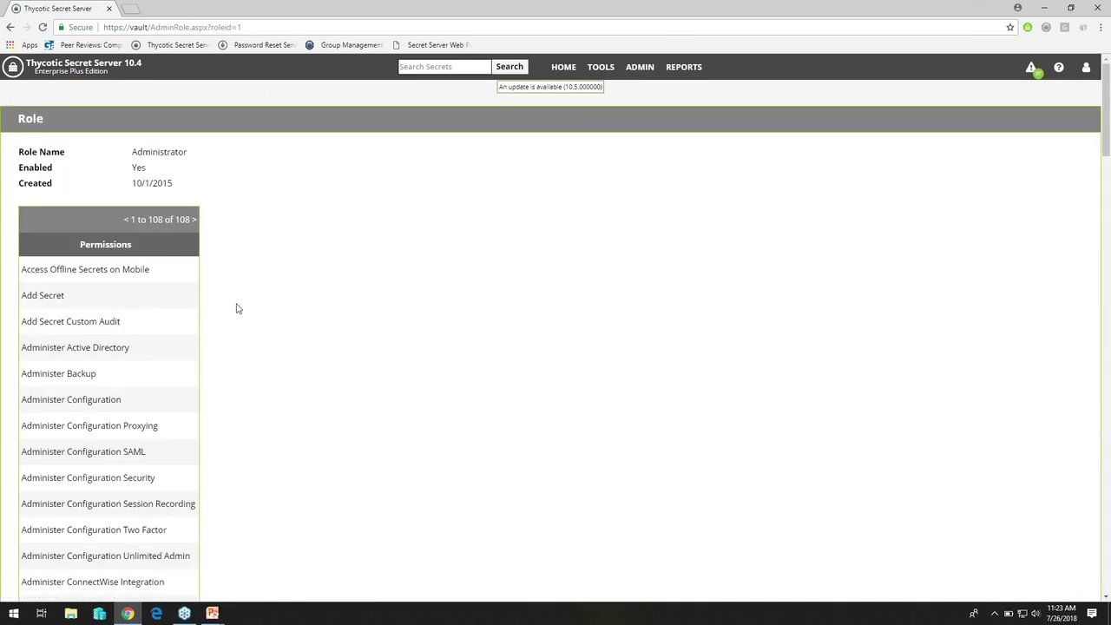
scroll(236, 310, "down", 1)
scroll(236, 315, "down", 1)
left_click_drag(97, 256, 50, 255)
scroll(183, 292, "down", 1)
scroll(182, 291, "down", 13)
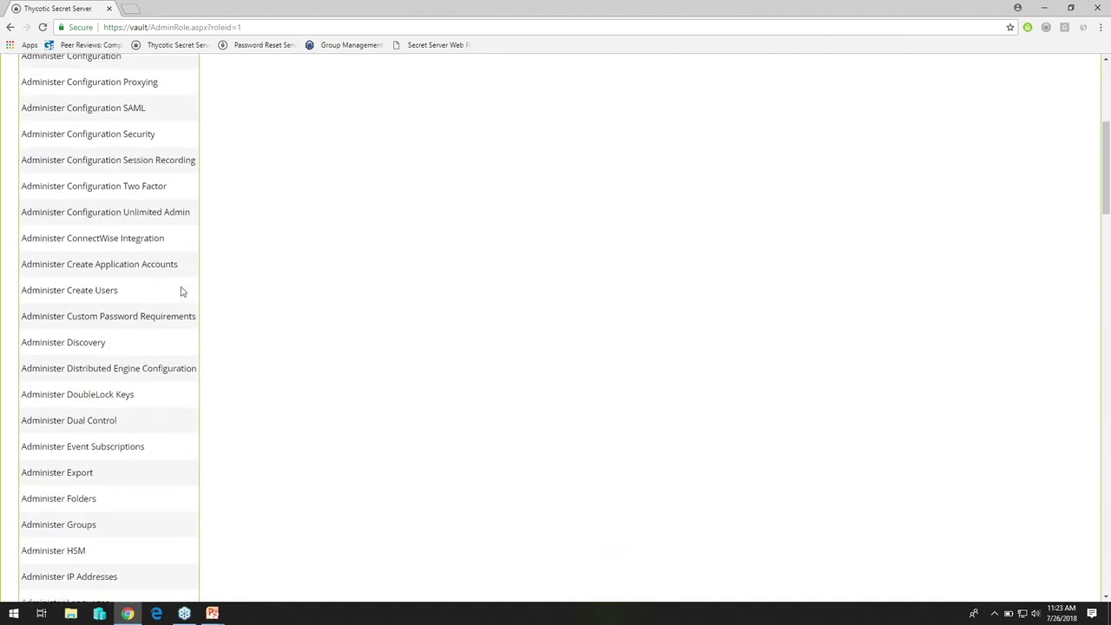
scroll(181, 291, "down", 14)
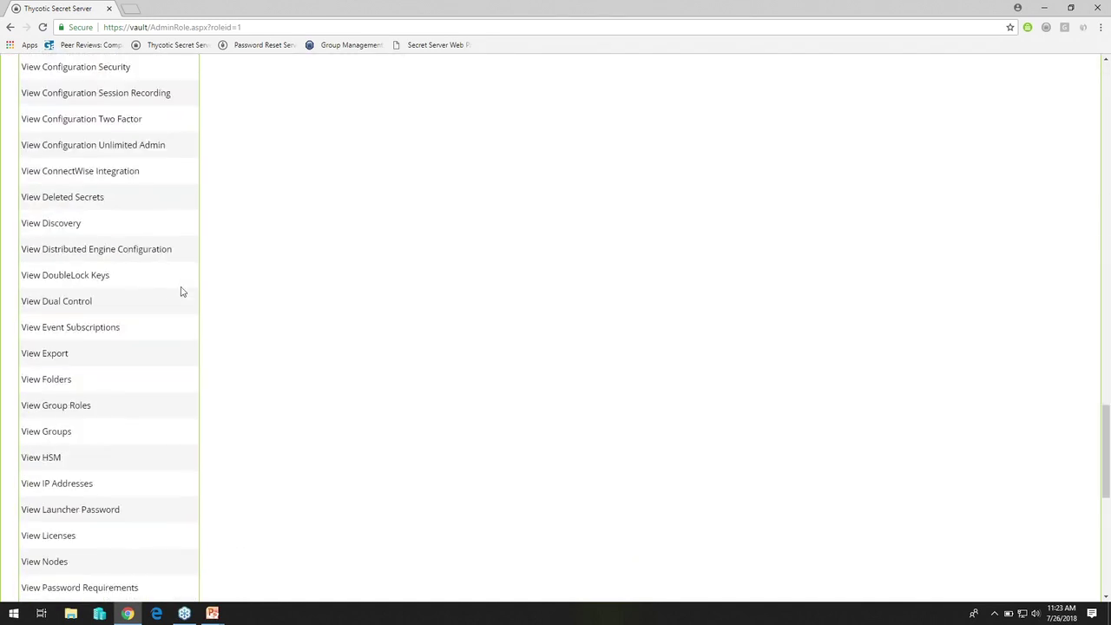
left_click(42, 517)
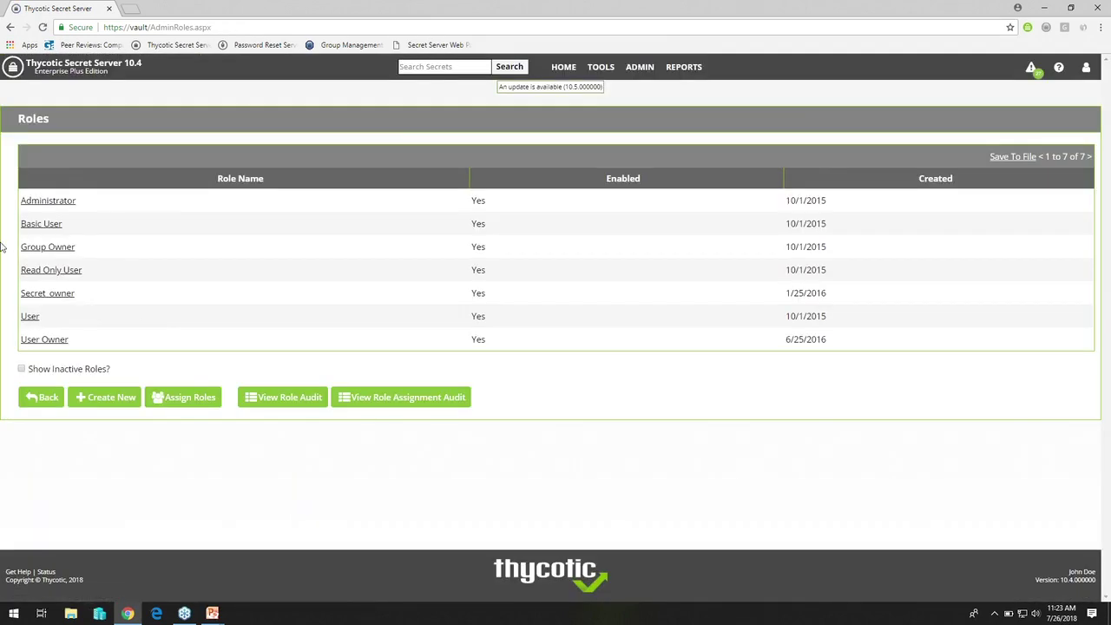
Open the User role and review its full list of assigned permissions.
left_click(35, 320)
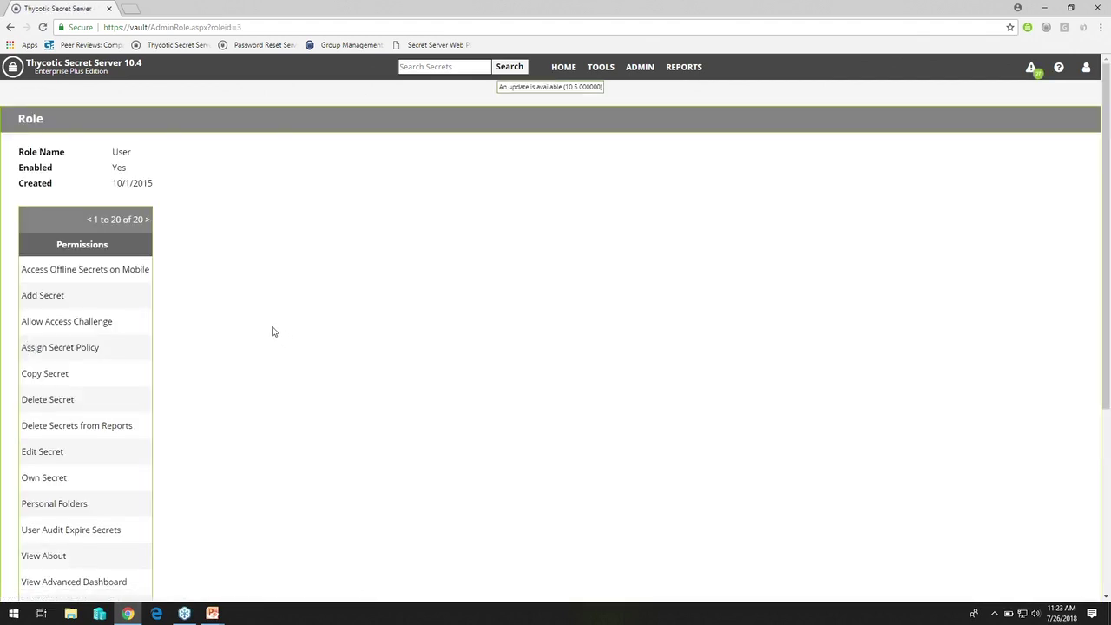
scroll(269, 335, "down", 3)
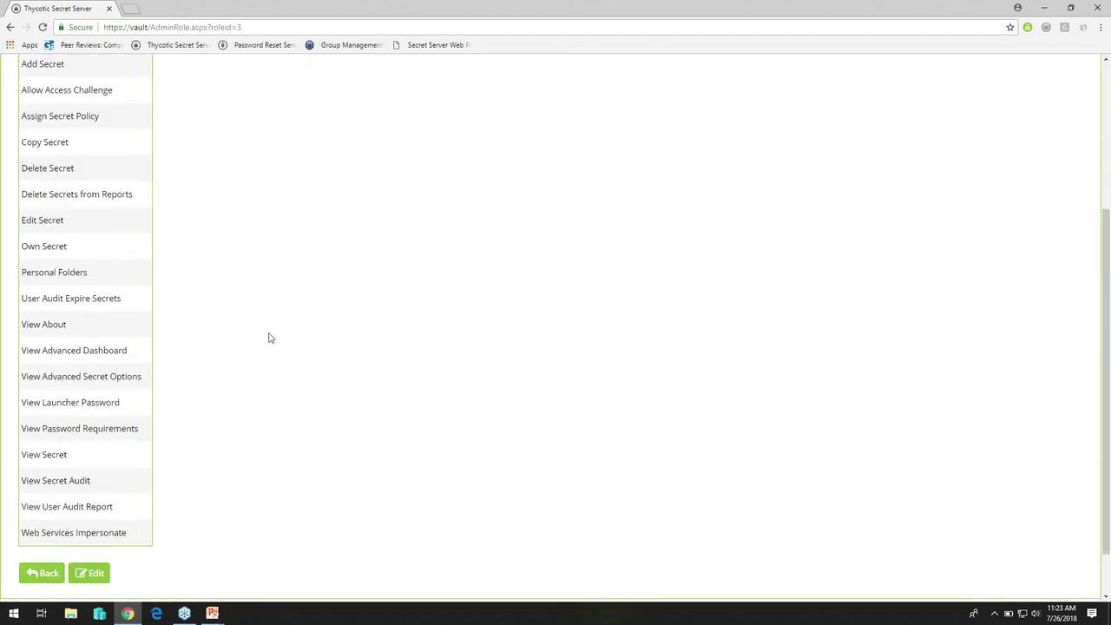
scroll(256, 322, "up", 1)
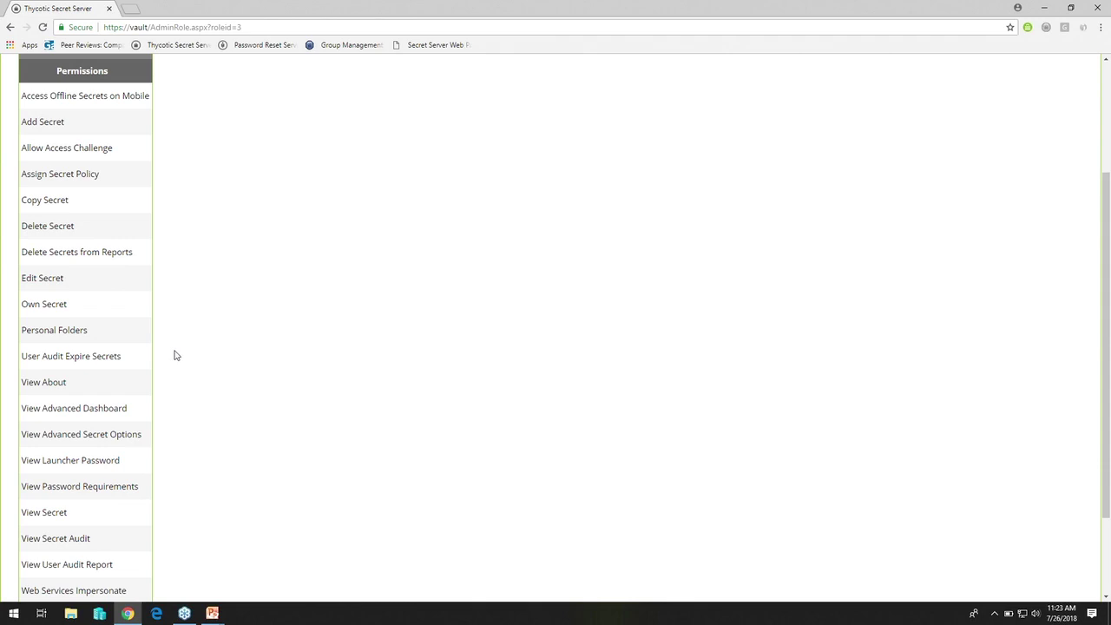
scroll(206, 313, "down", 2)
scroll(202, 307, "up", 1)
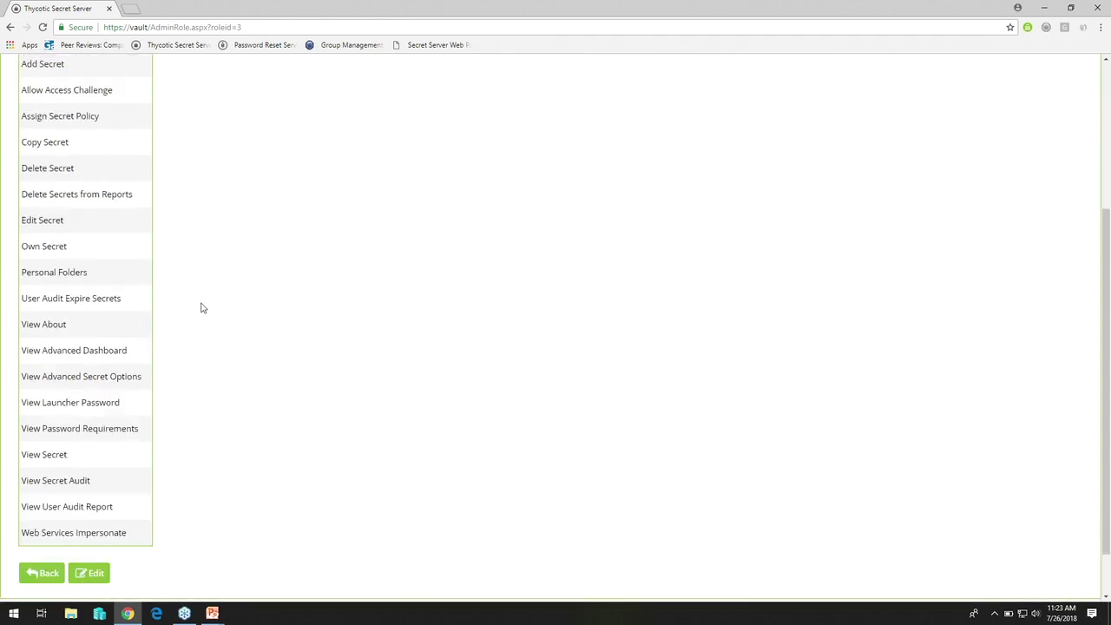
scroll(202, 308, "up", 1)
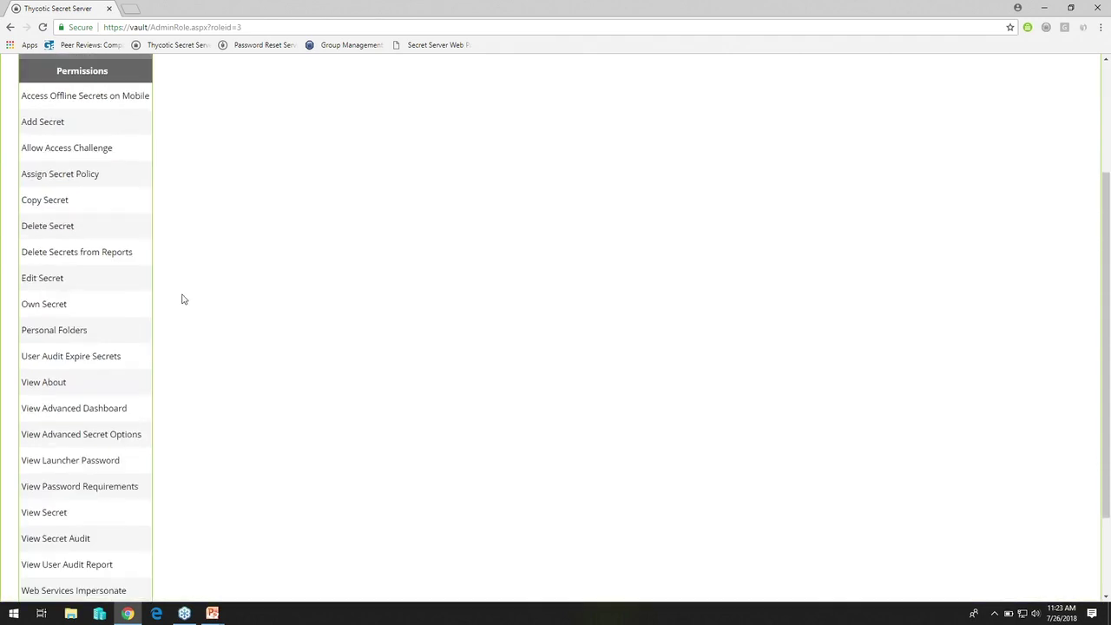
scroll(180, 295, "down", 2)
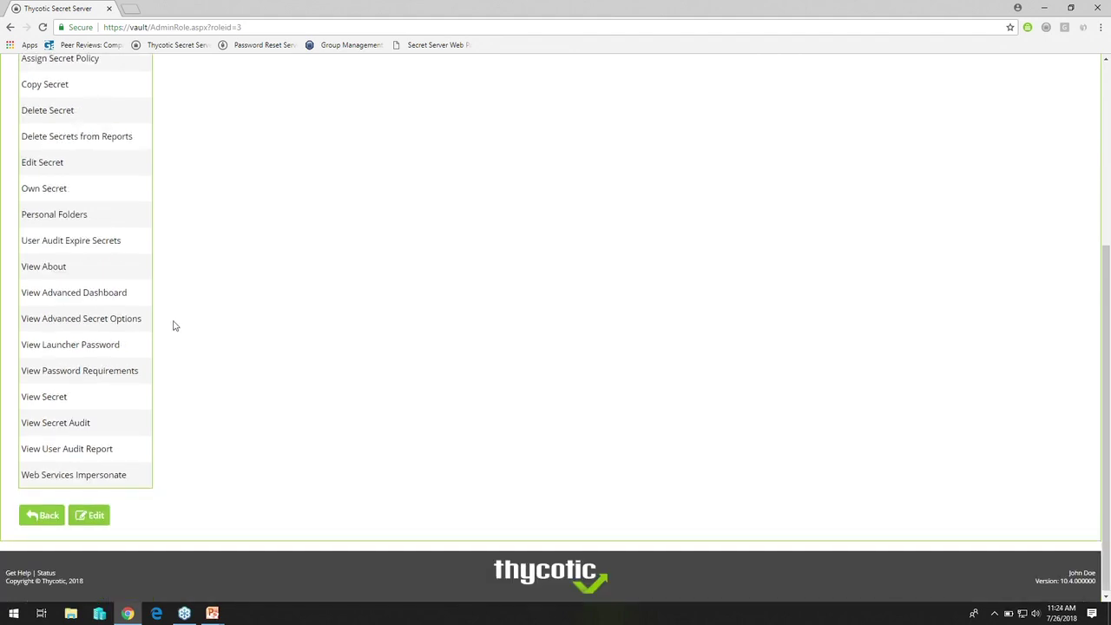
Try assigning the Administer Folders permission to the User role and cancel the role edit.
left_click(106, 517)
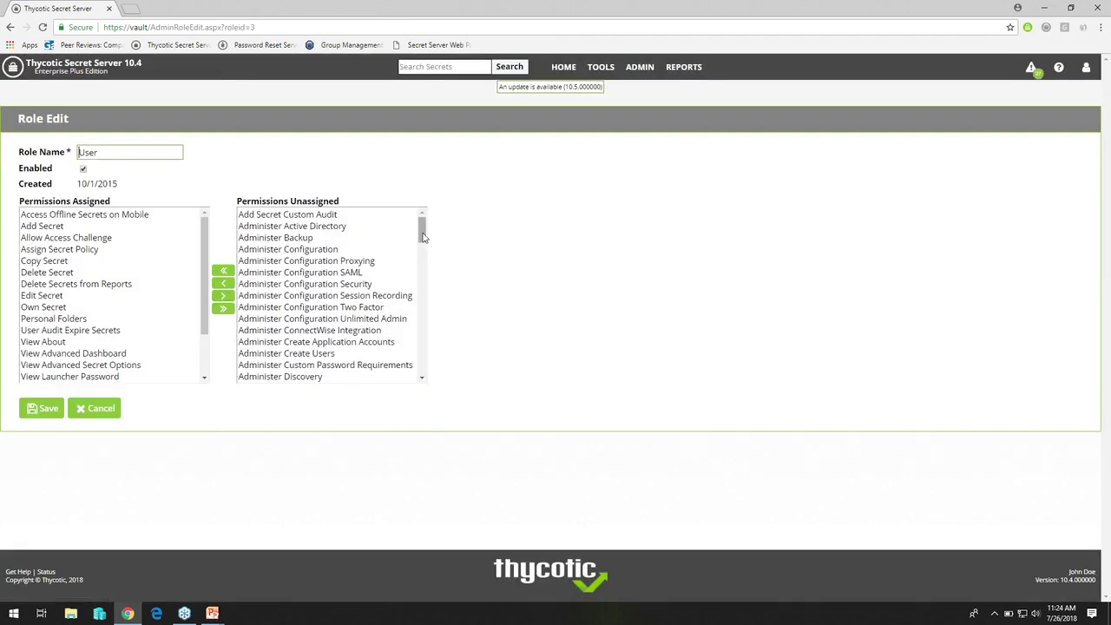
scroll(408, 278, "down", 3)
left_click(296, 328)
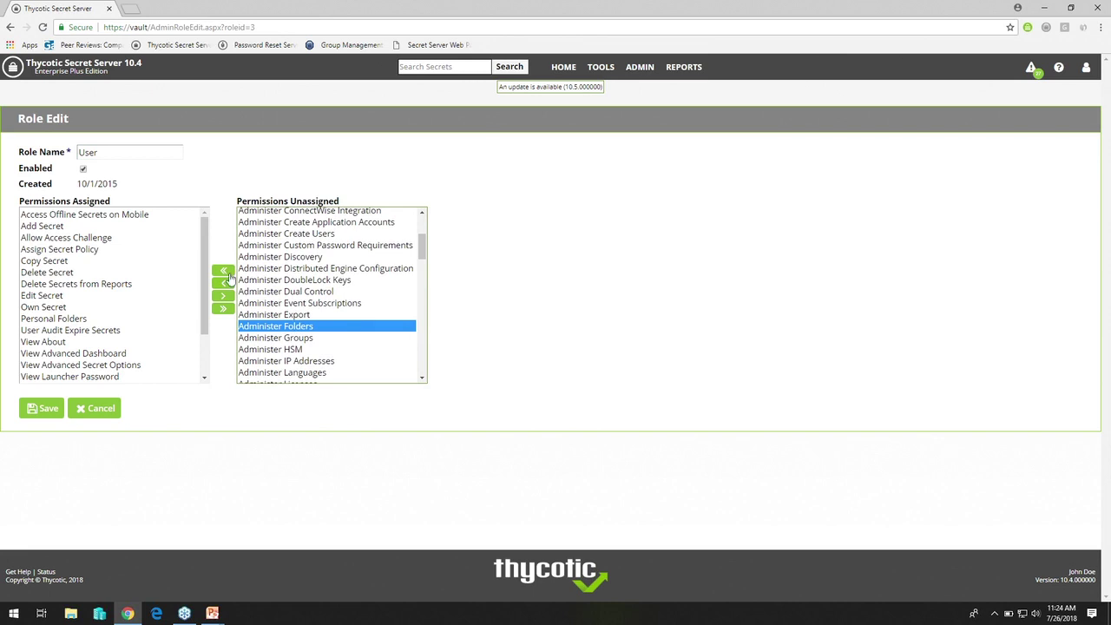
left_click(223, 283)
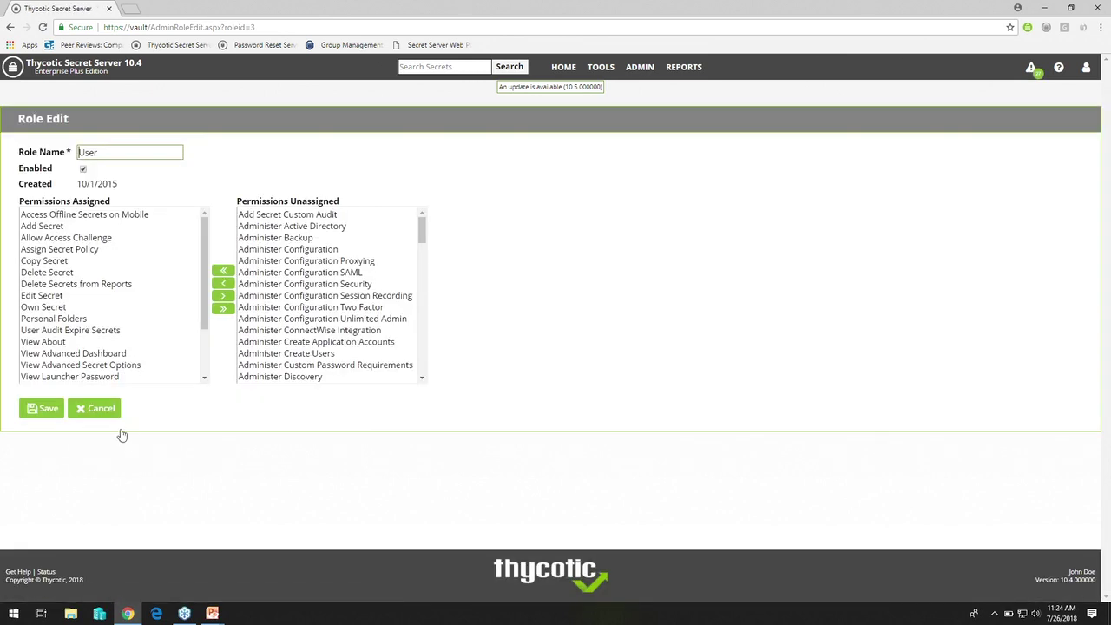
left_click(100, 414)
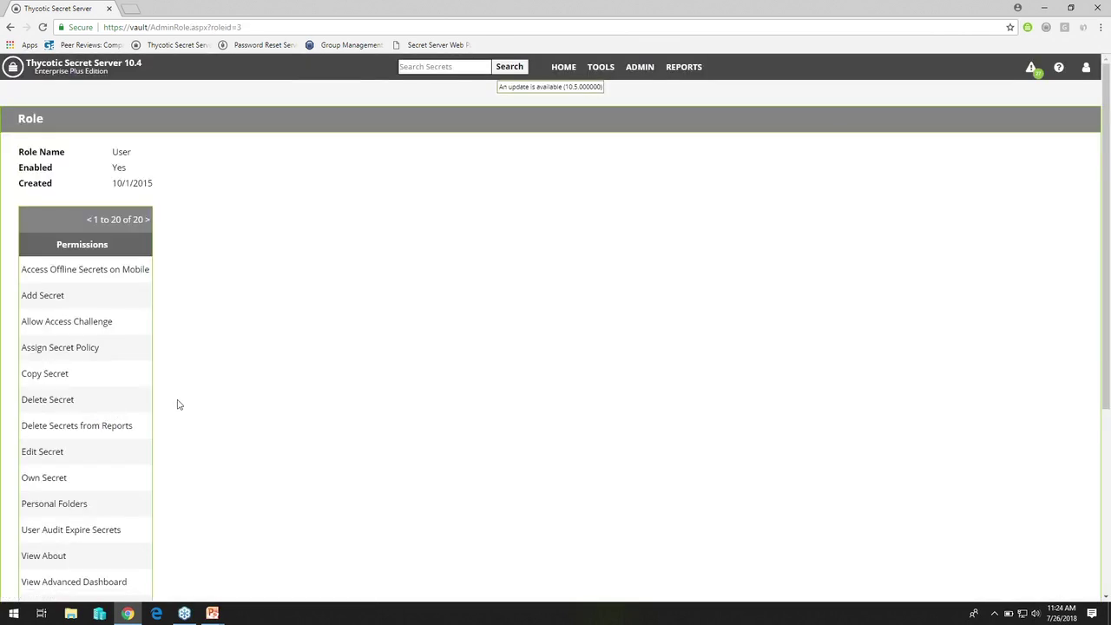
Look through the User role's permissions once more and return to the roles list.
scroll(177, 402, "down", 3)
scroll(175, 399, "down", 1)
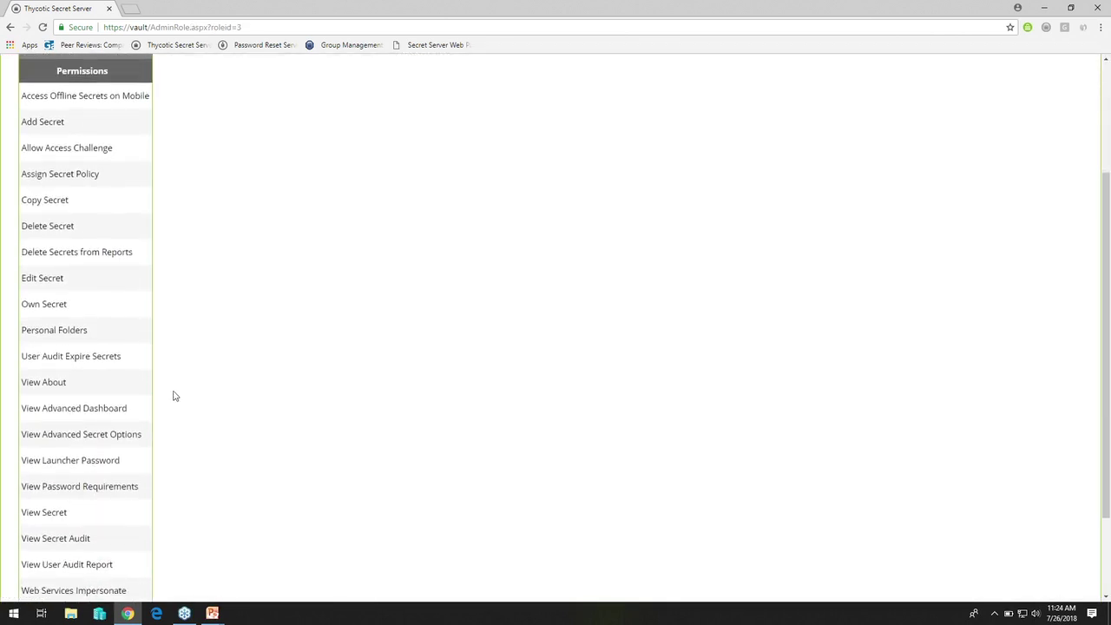
scroll(159, 378, "down", 1)
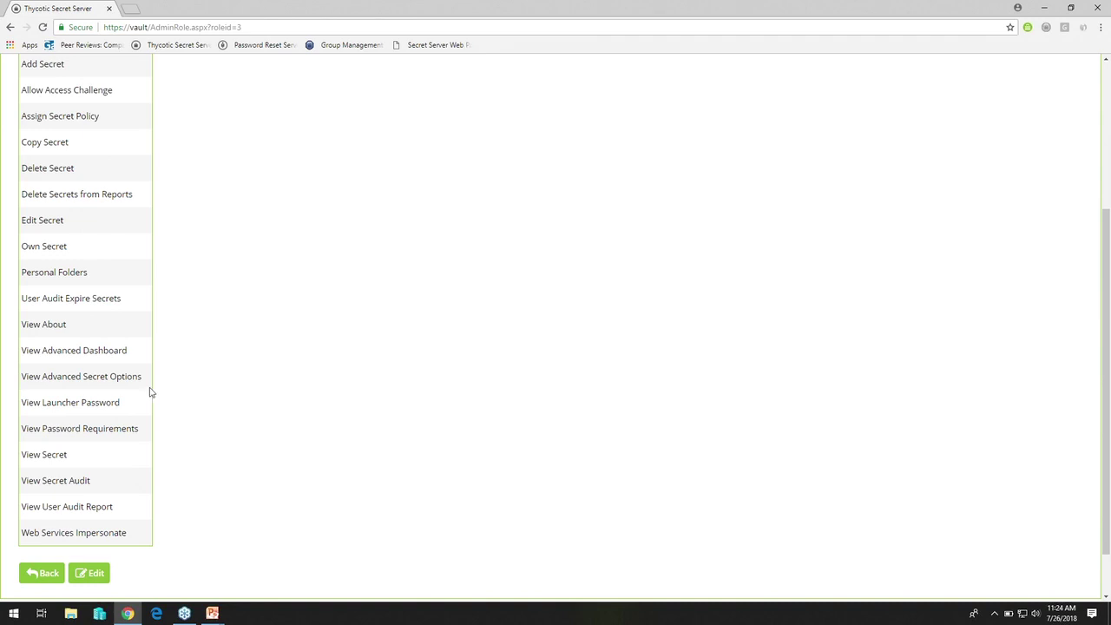
scroll(147, 389, "up", 4)
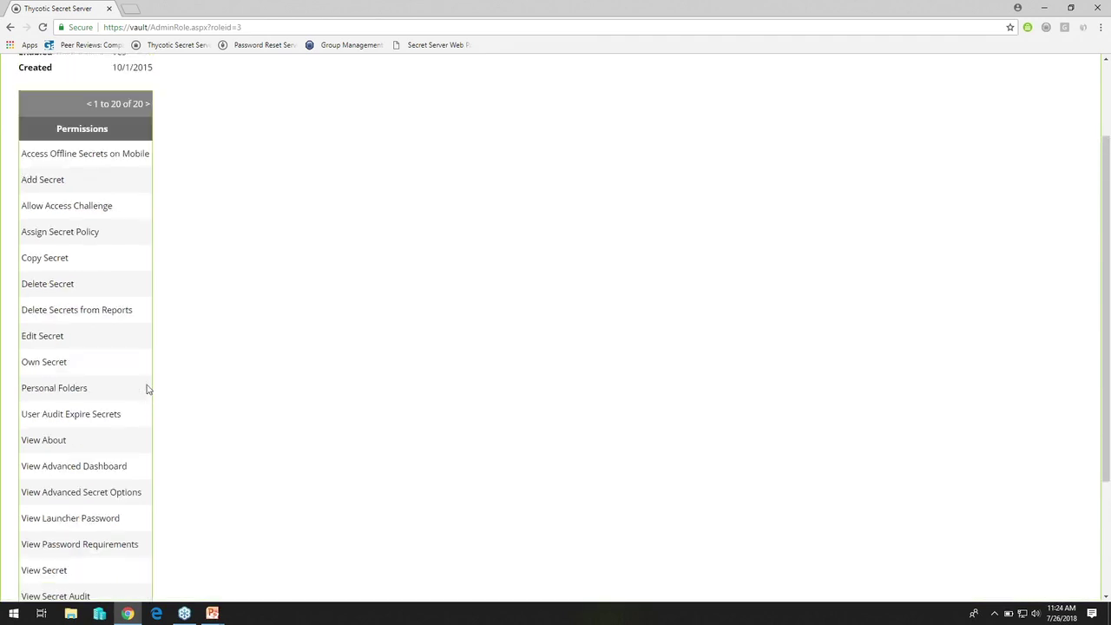
scroll(143, 390, "down", 5)
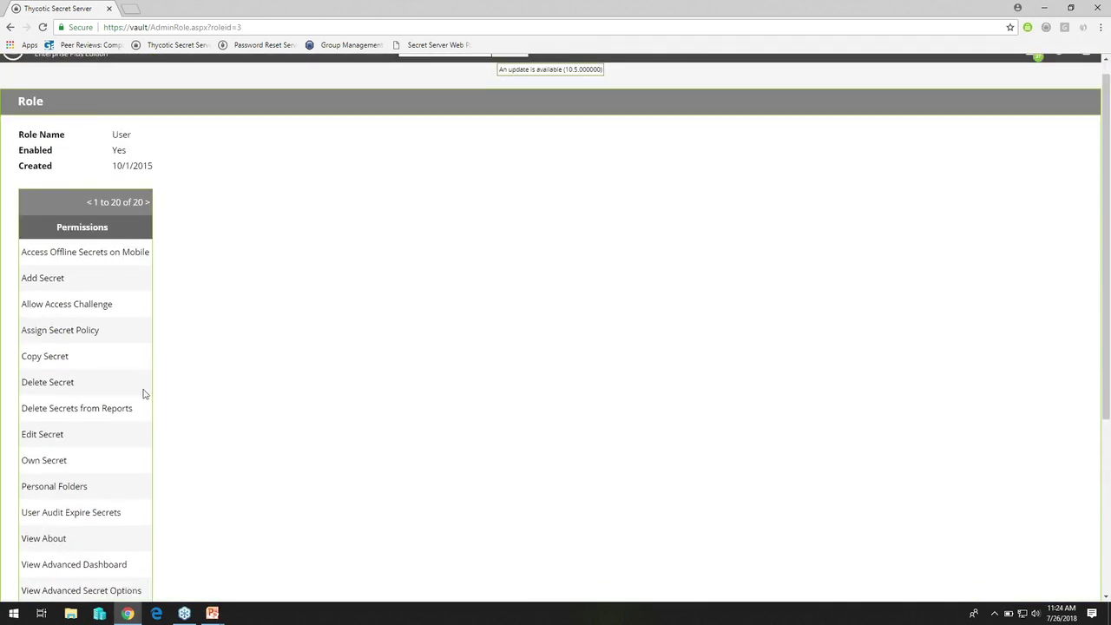
left_click(49, 516)
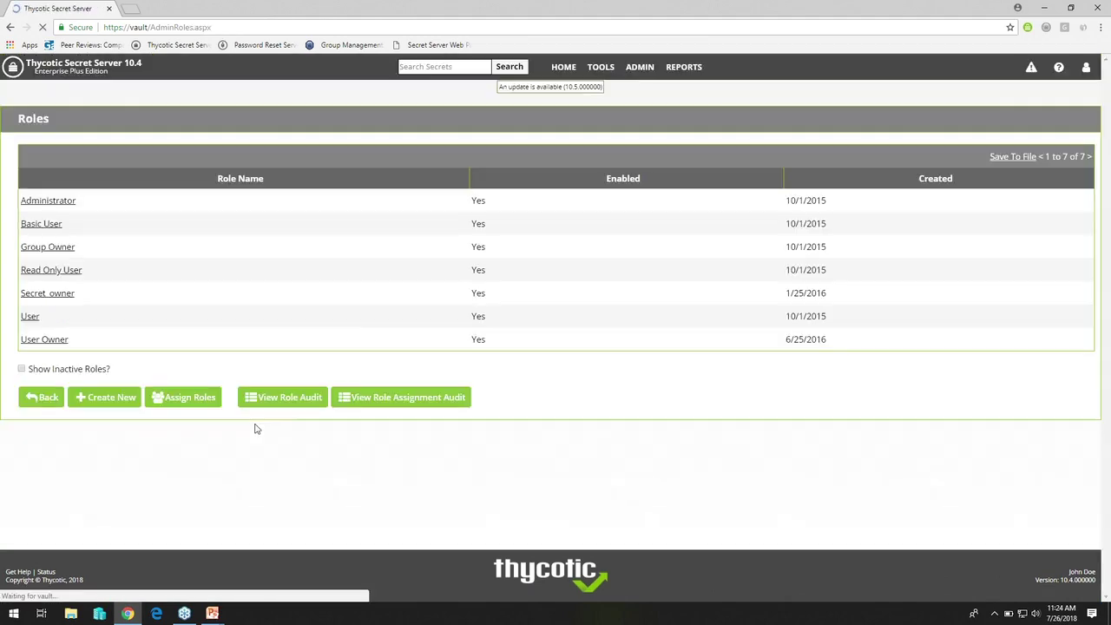
Open the Administrator role's assignment for editing and examine the assigned and unassigned users and groups.
left_click(193, 400)
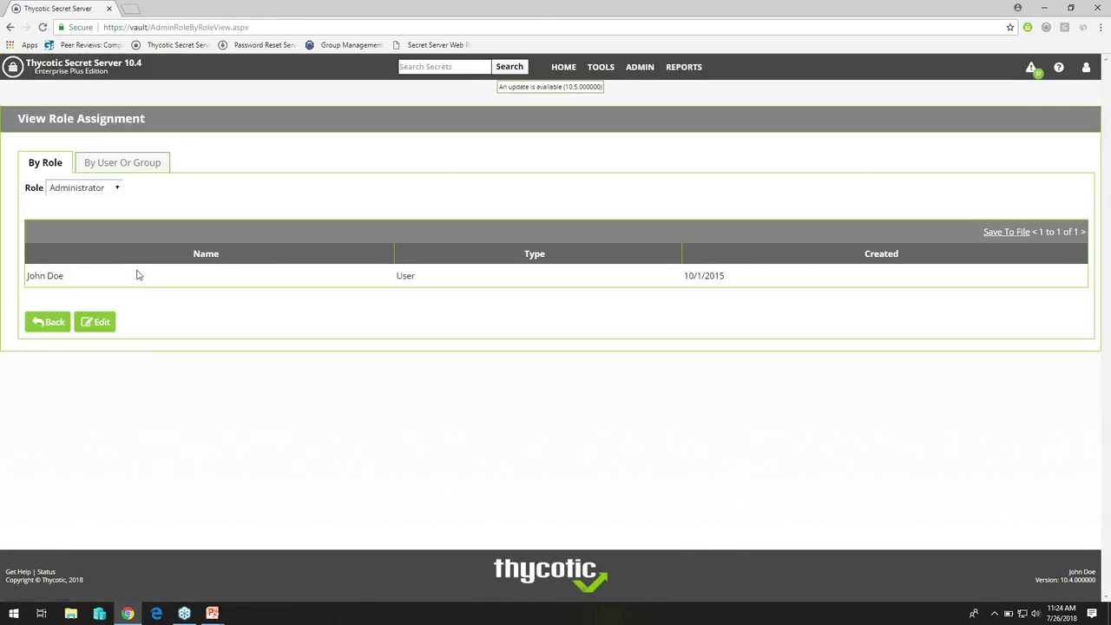
left_click_drag(81, 279, 26, 275)
left_click(136, 294)
left_click(98, 324)
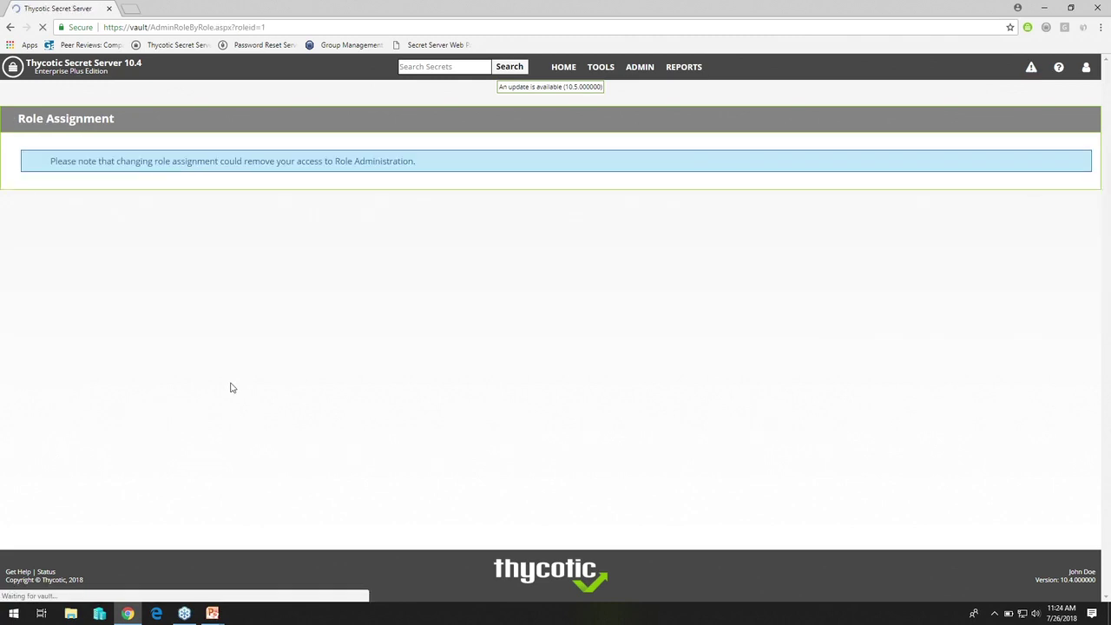
left_click_drag(296, 274, 287, 303)
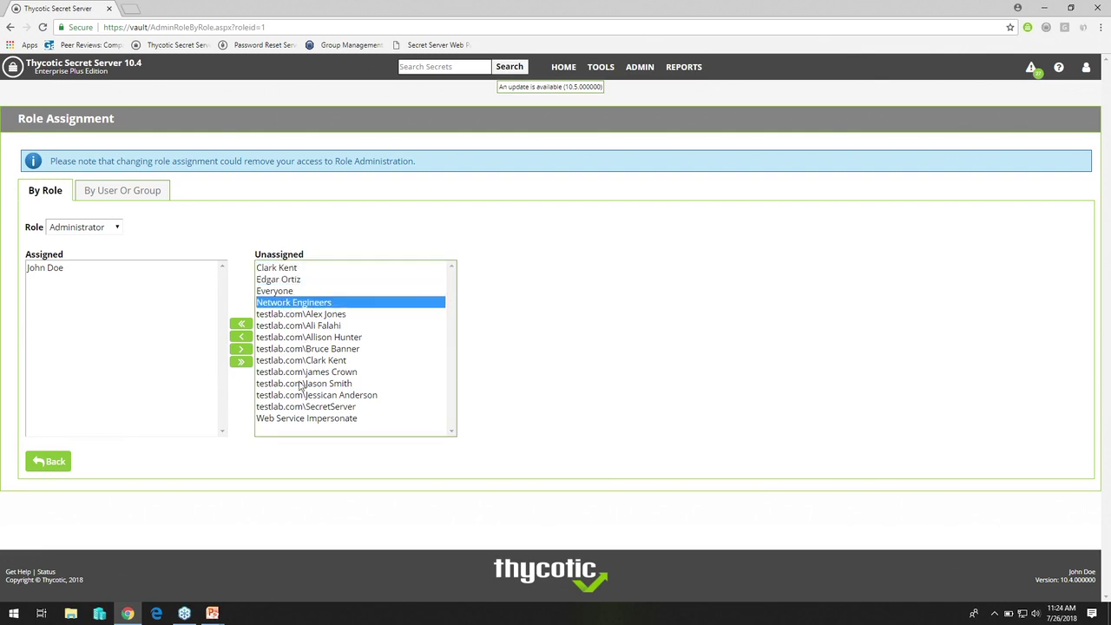
left_click(297, 364)
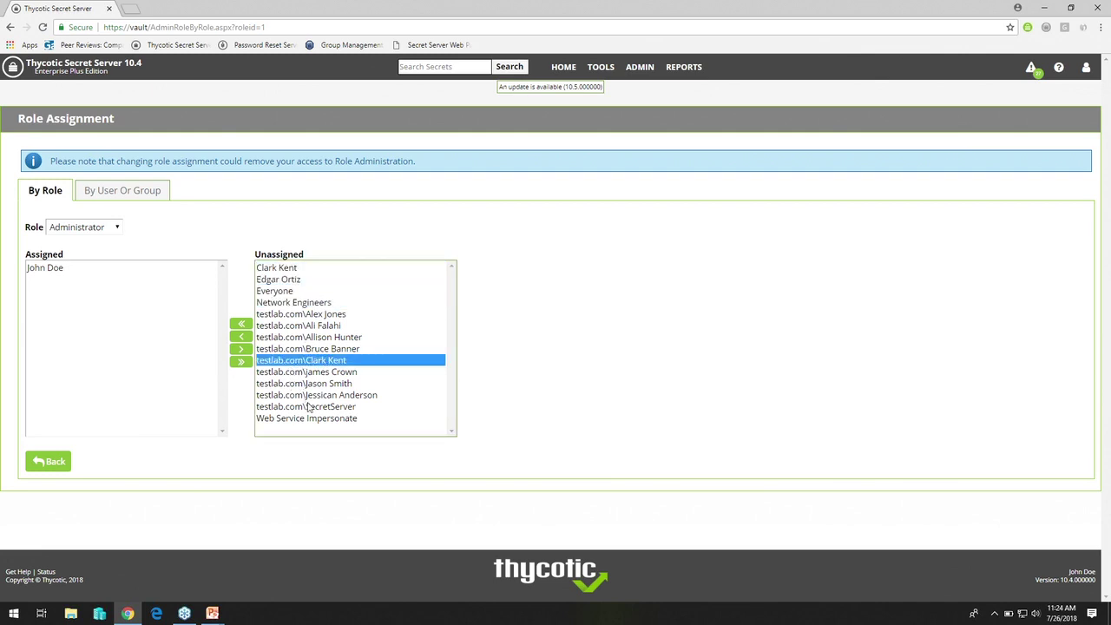
left_click(309, 406)
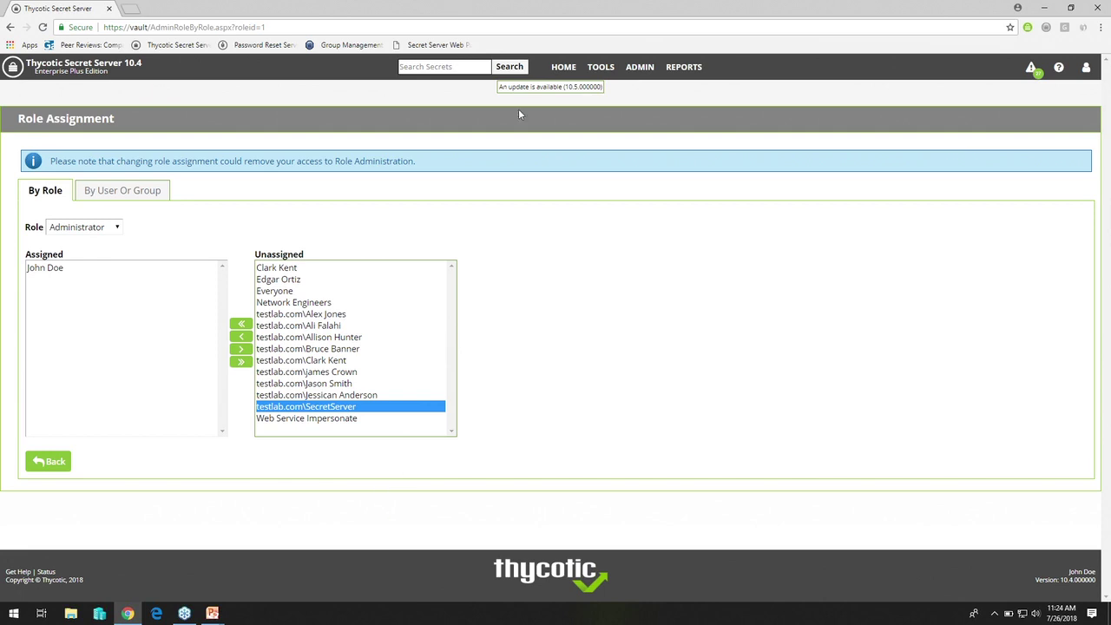
Open the testlab.com\sysacct favorite secret from the home dashboard and reveal its password.
left_click(563, 68)
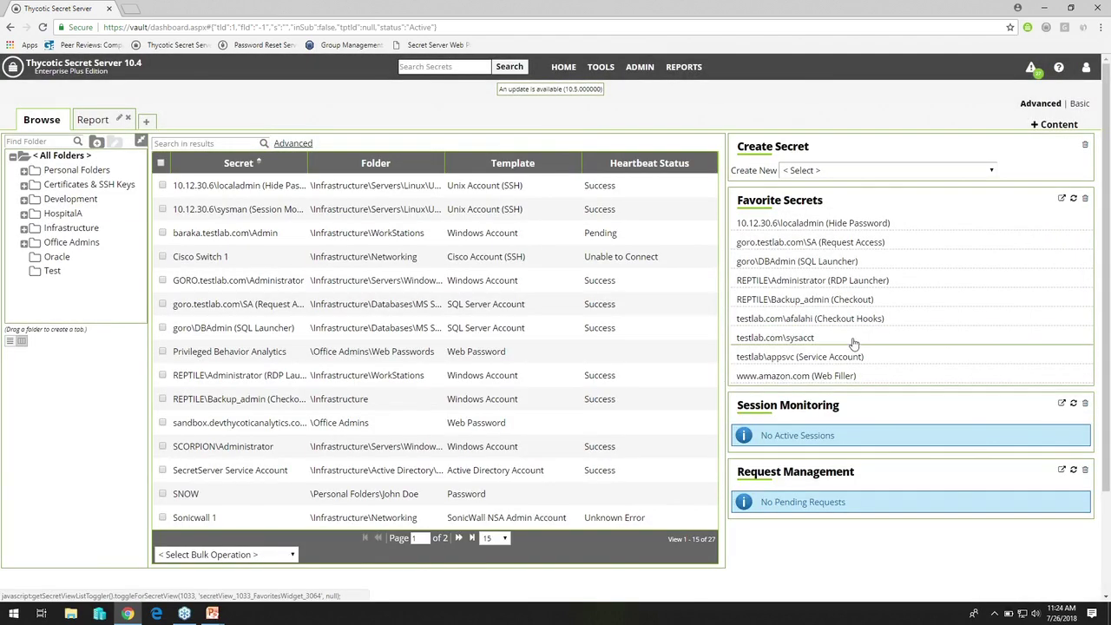
left_click(856, 345)
left_click(812, 414)
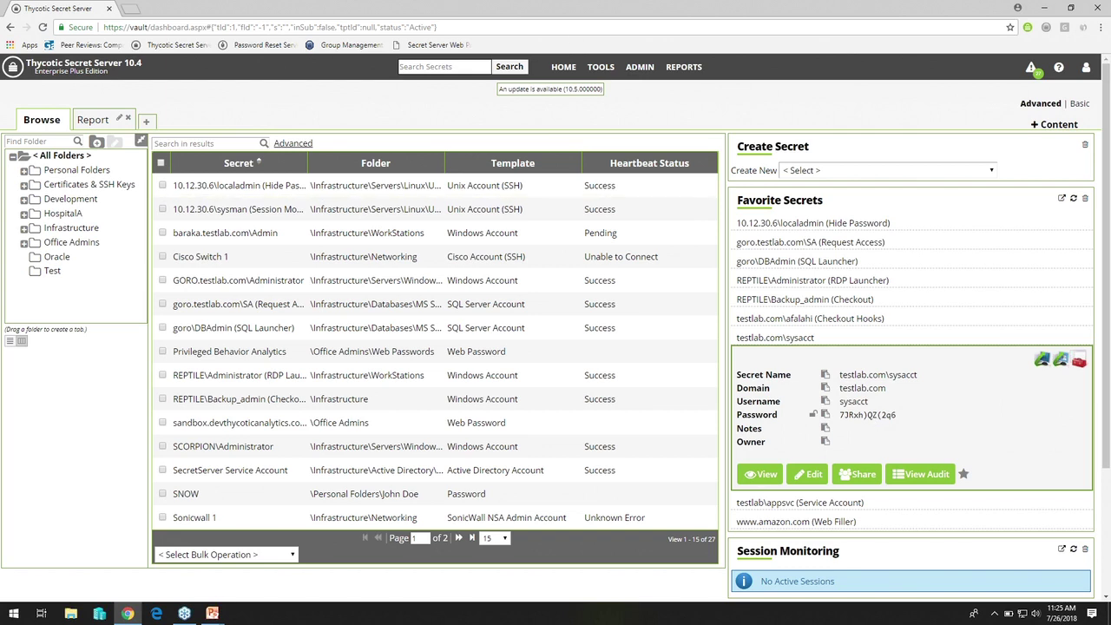
Open the secret templates administration and view the configured password requirements.
mouse_move(636, 77)
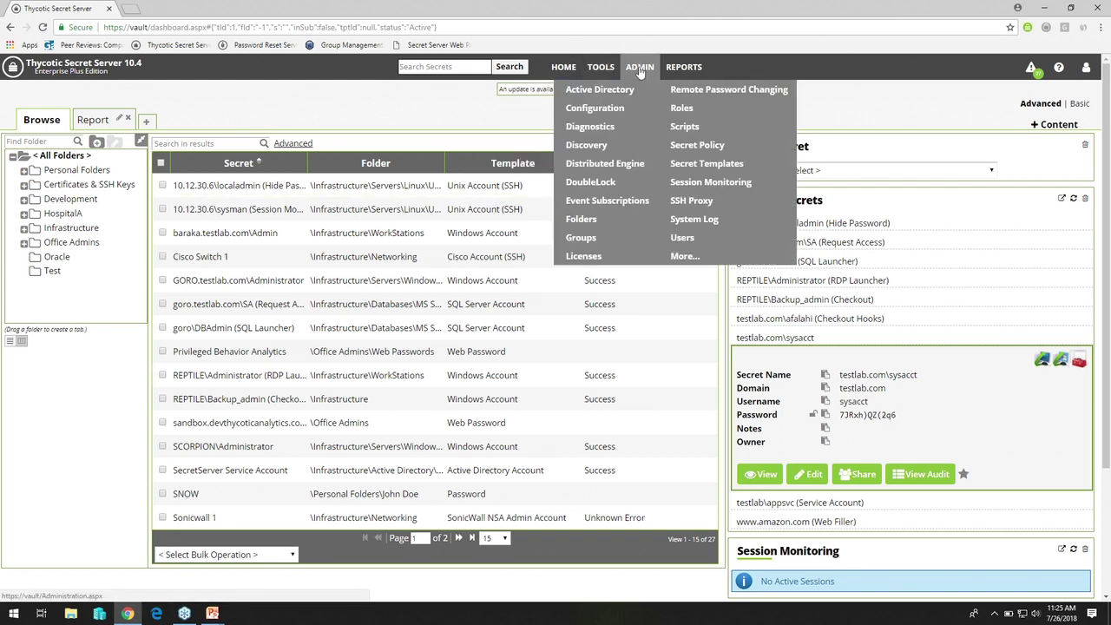
left_click(690, 165)
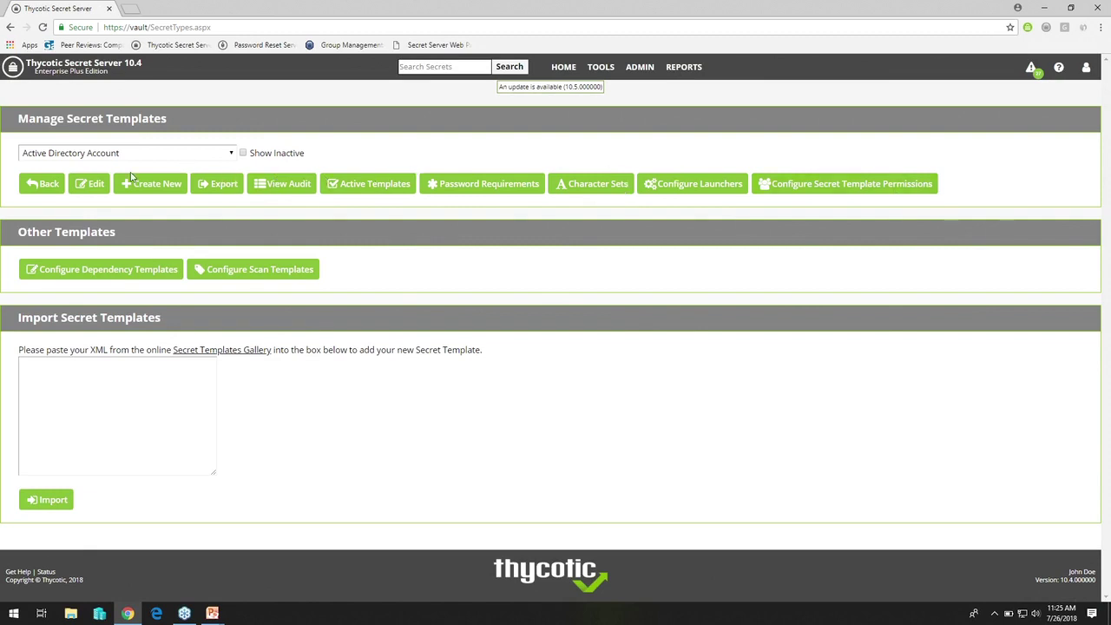
left_click(488, 197)
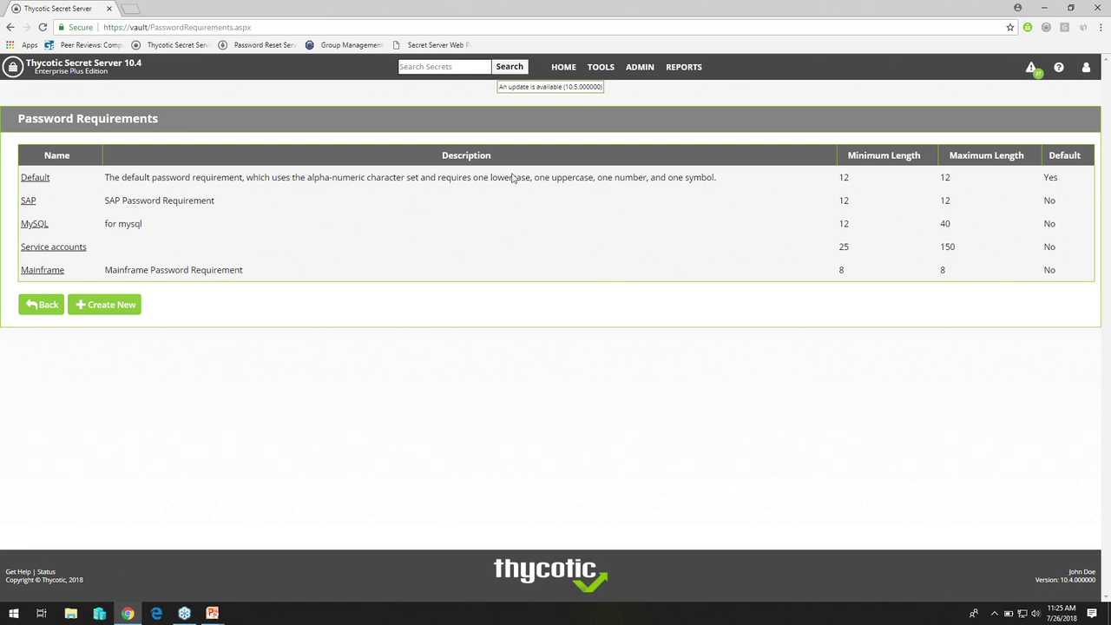
Return to the home dashboard, reopen the testlab.com\sysacct favorite secret, and reveal and mask its password.
left_click(563, 78)
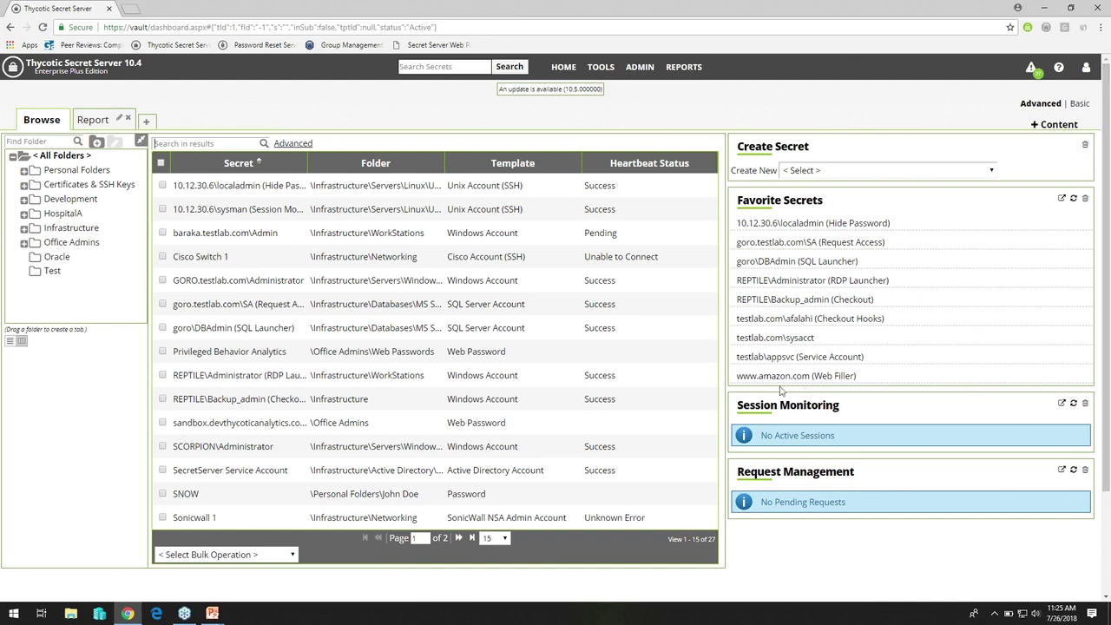
left_click(806, 337)
left_click(813, 416)
left_click(813, 418)
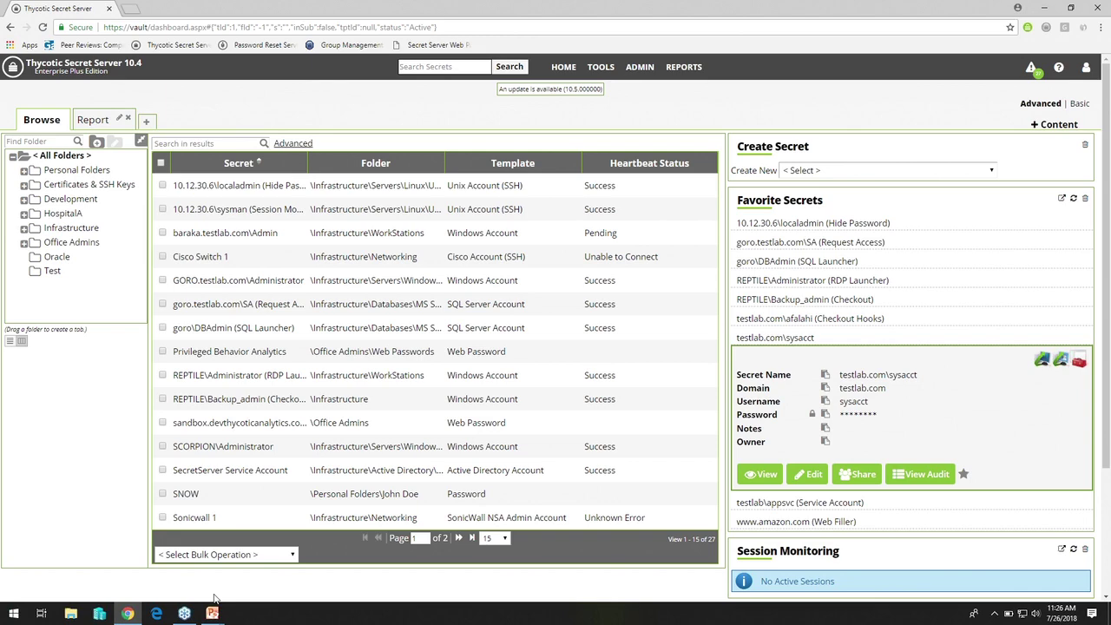
Switch to the PowerPoint slide show and advance from Protect Secrets to the Control Sessions slide.
mouse_move(213, 613)
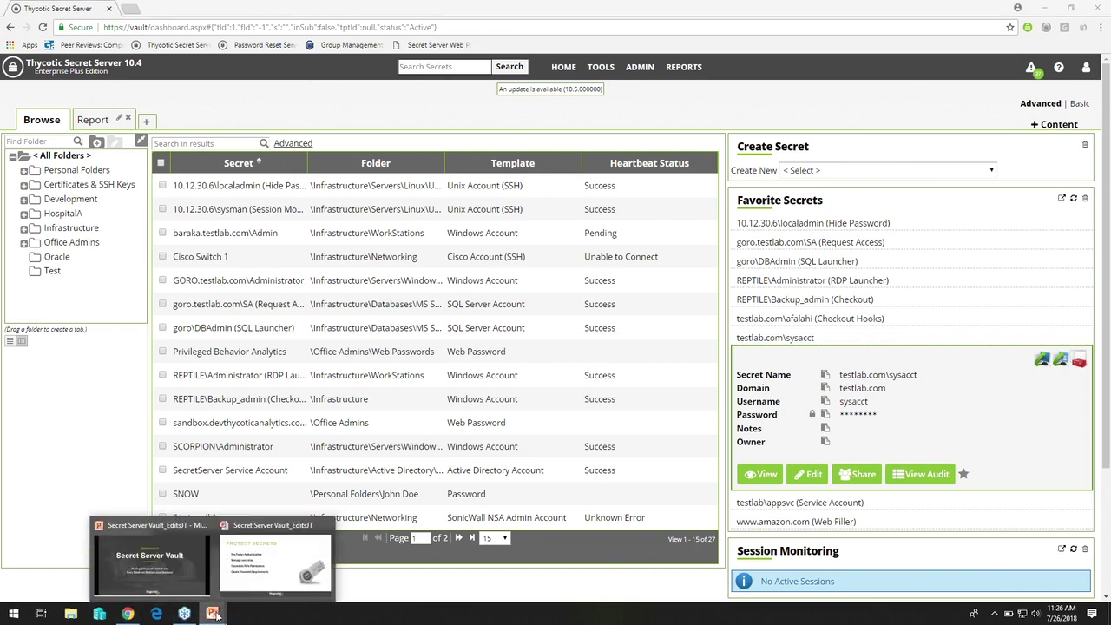
left_click(248, 573)
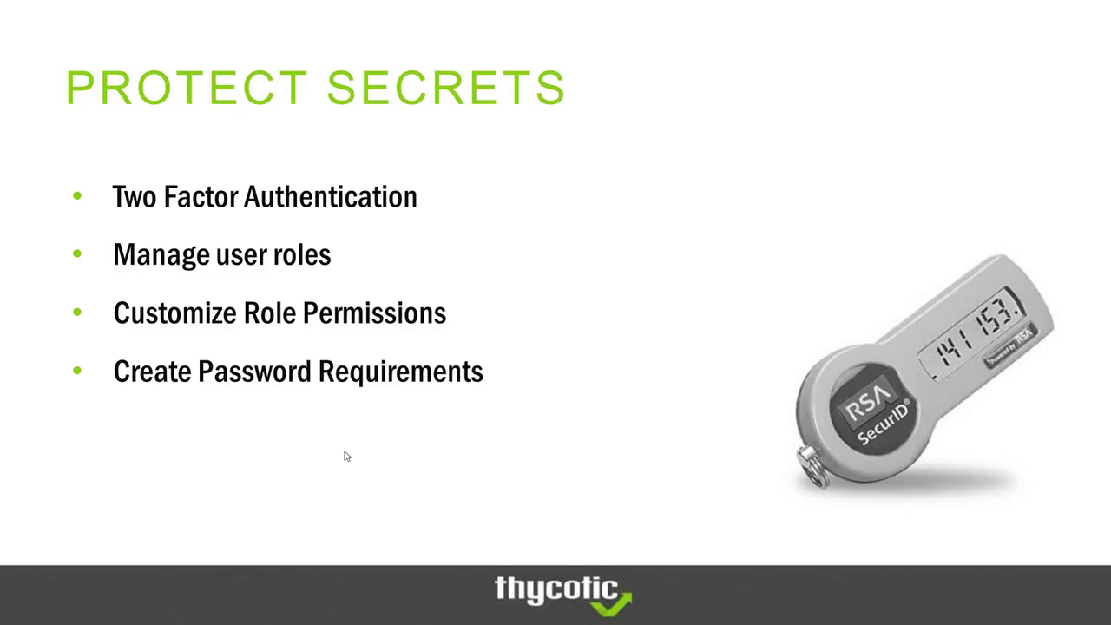
left_click(345, 456)
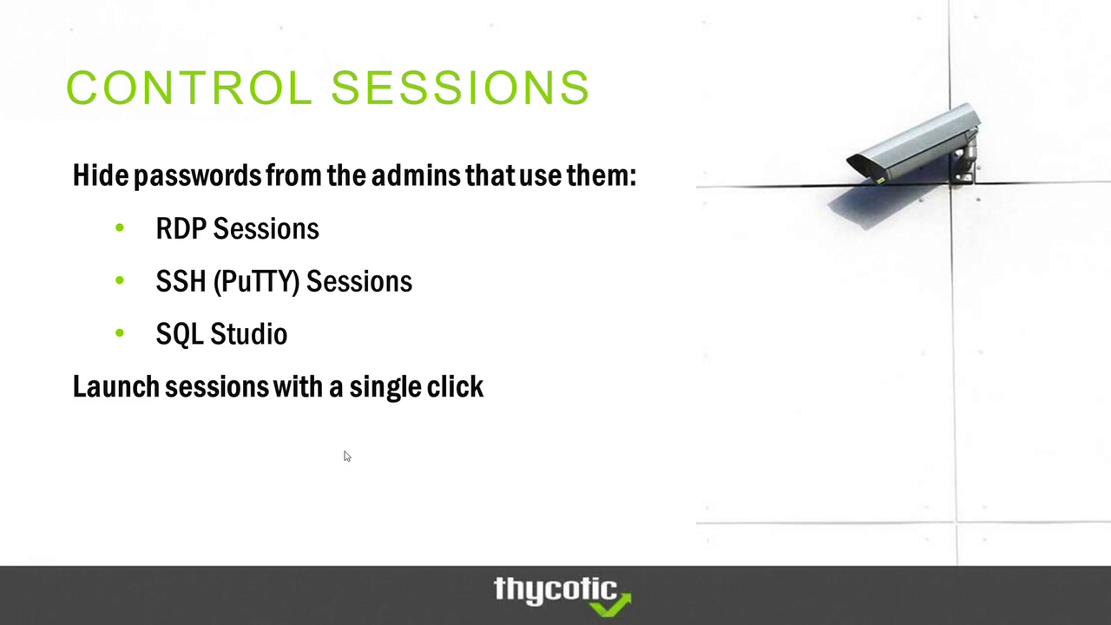
Return to Secret Server and open the REPTILE\Administrator (RDP Launcher) favorite secret, saving "Webinar" as the reason for view.
key("alt+Tab")
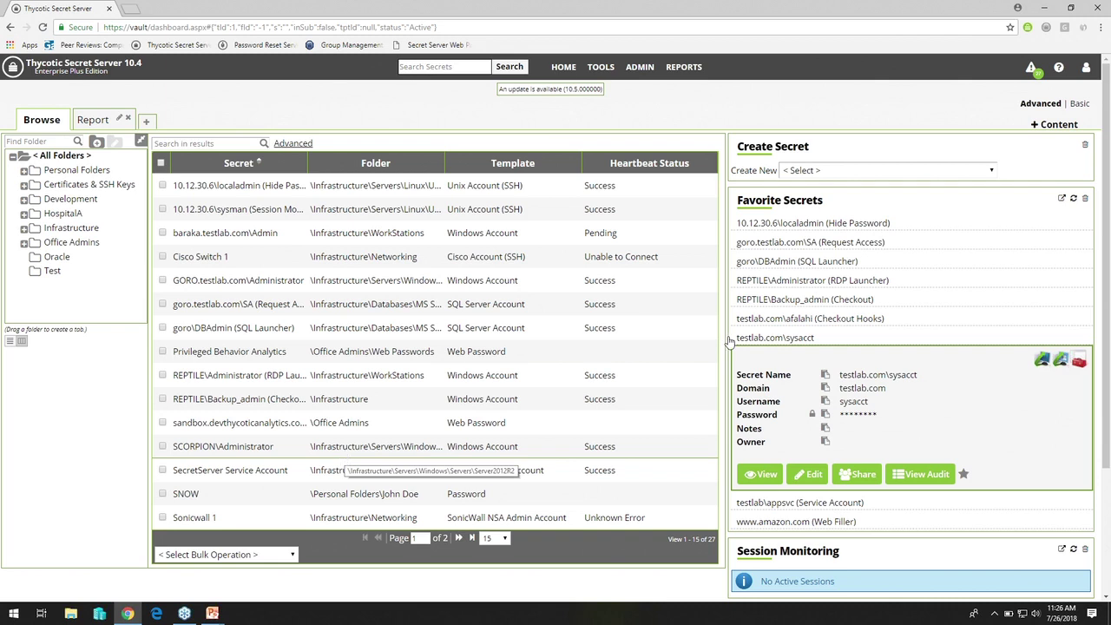
left_click(842, 283)
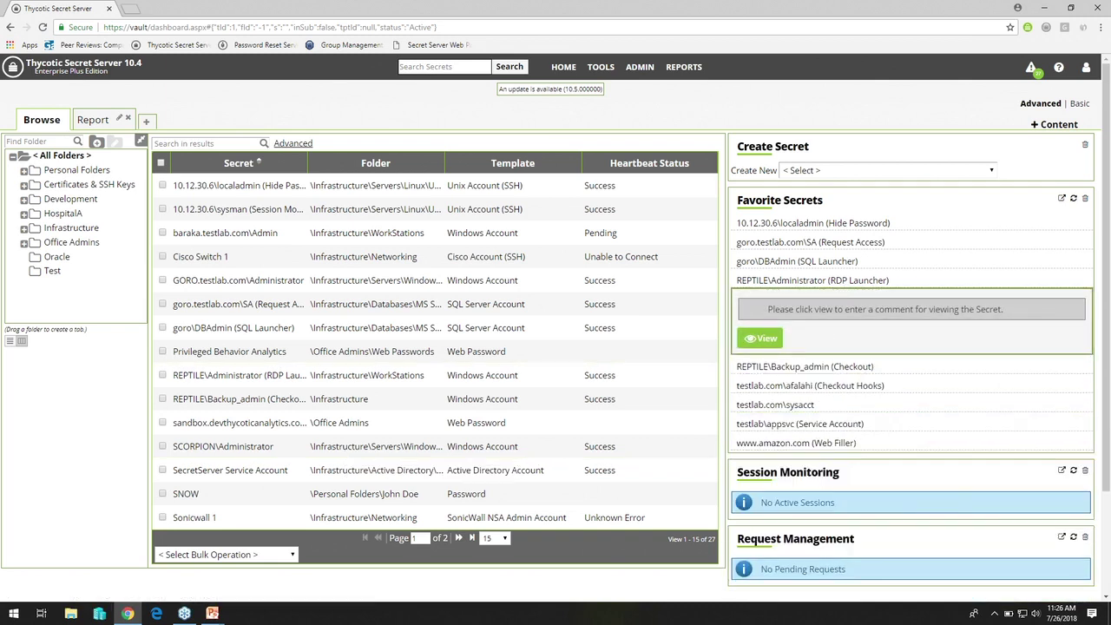
left_click(783, 347)
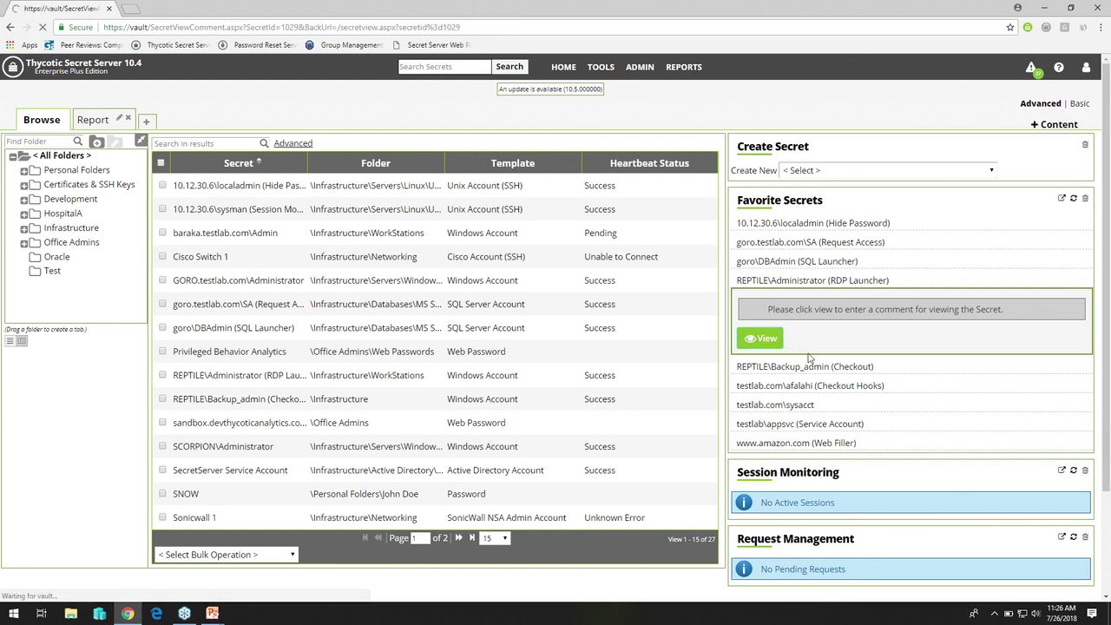
type("Webinar")
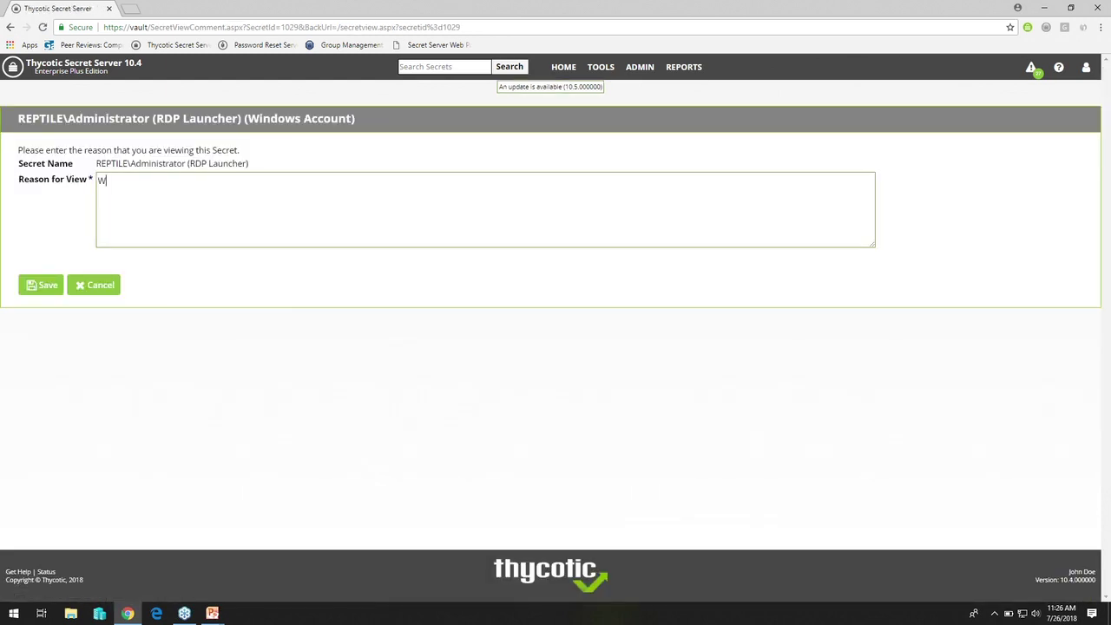
left_click(43, 284)
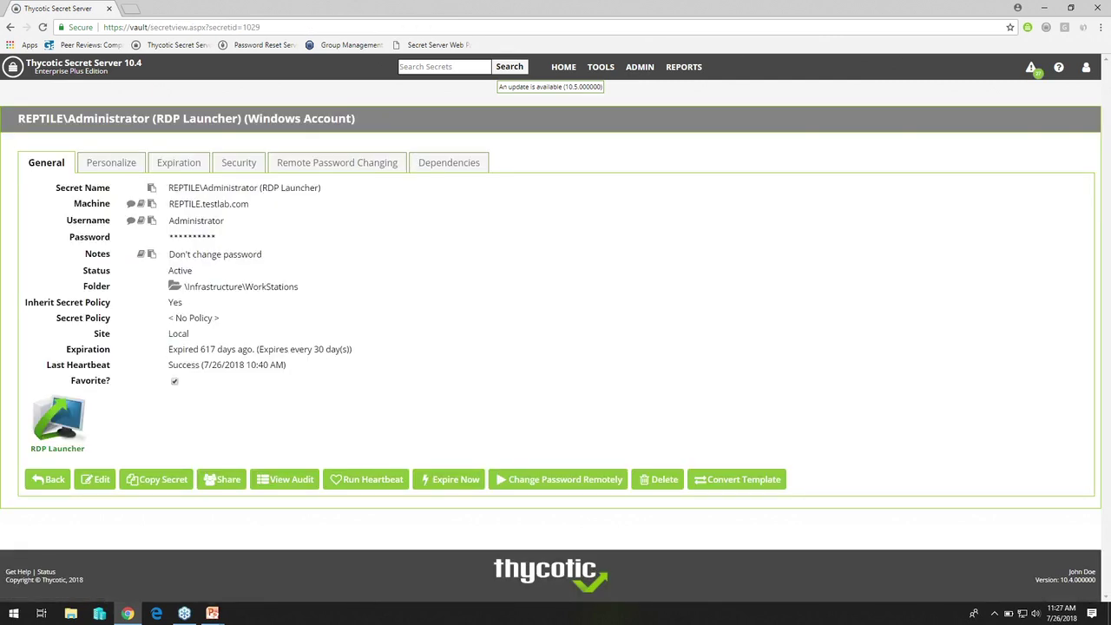
Highlight the masked password, launch the secret's RDP session, and accept connecting despite the certificate errors.
left_click_drag(169, 237, 217, 248)
left_click(217, 249)
left_click(59, 423)
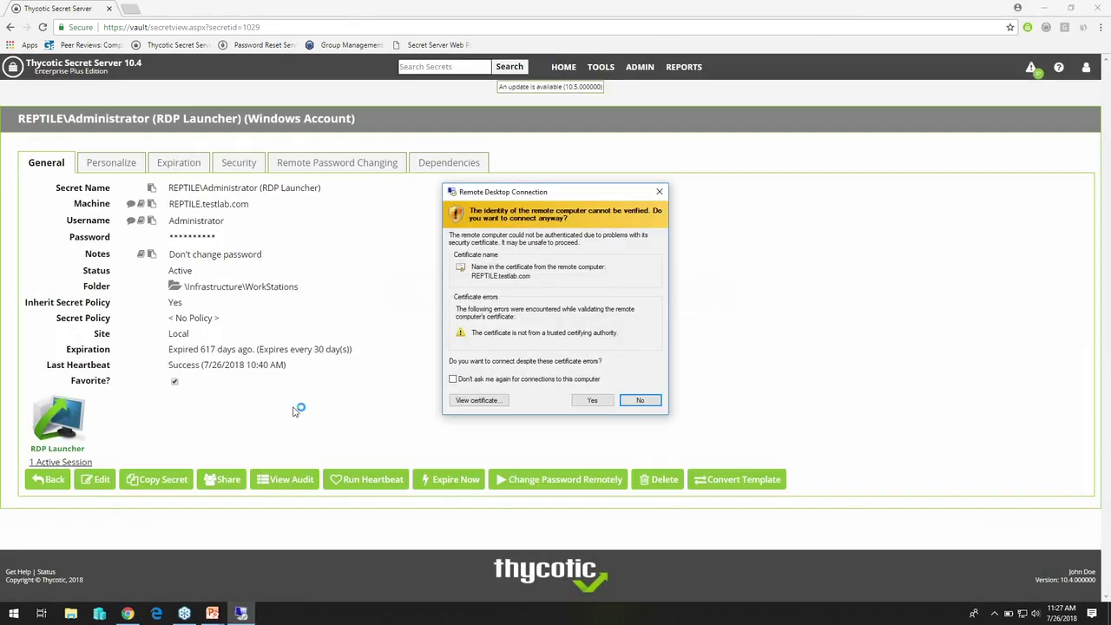
left_click(592, 400)
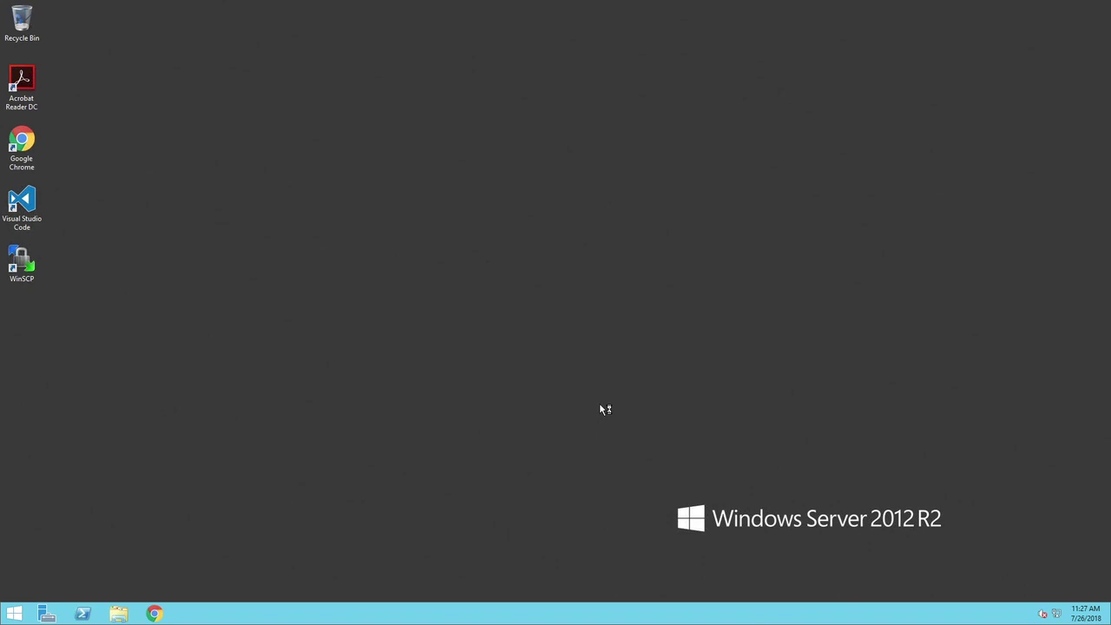
Close the REPTILE.testlab.com remote desktop session and confirm the disconnection.
mouse_move(573, 4)
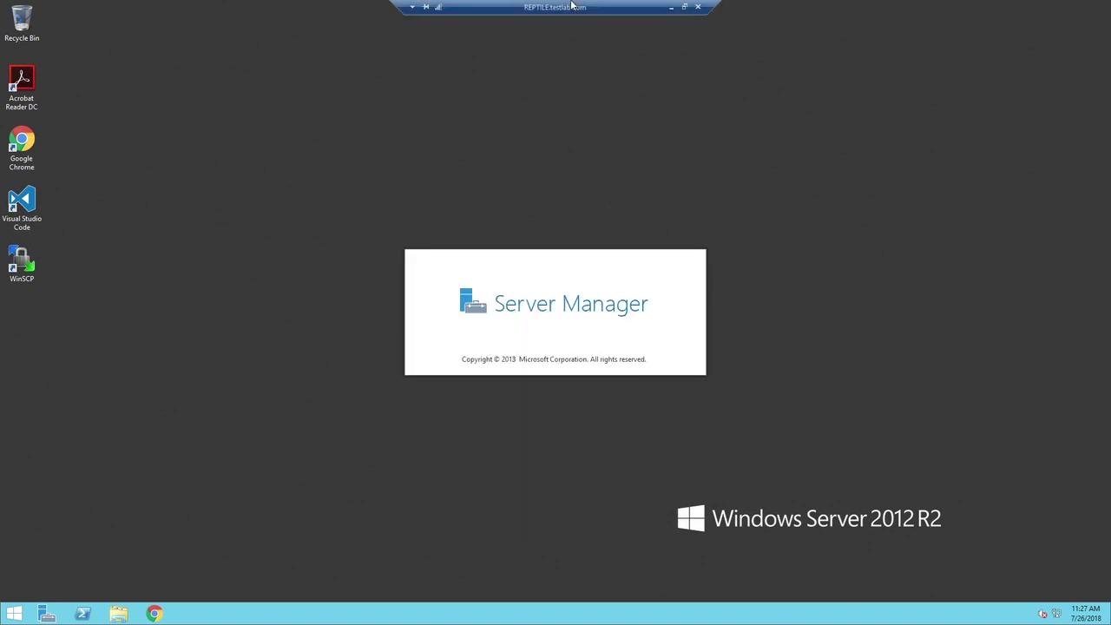
left_click(697, 7)
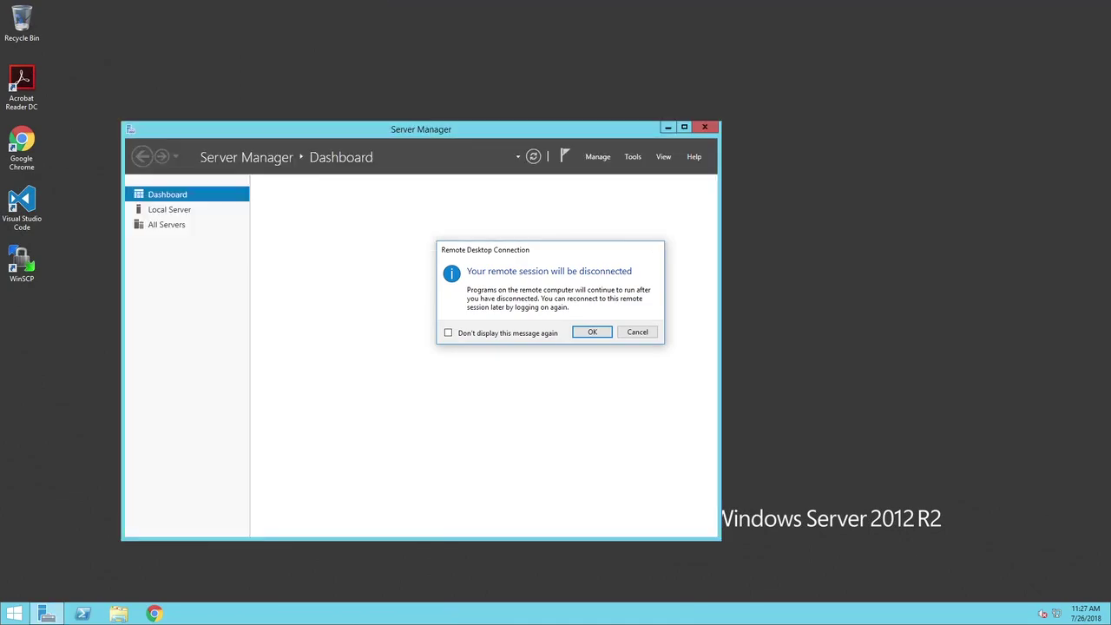
left_click(592, 332)
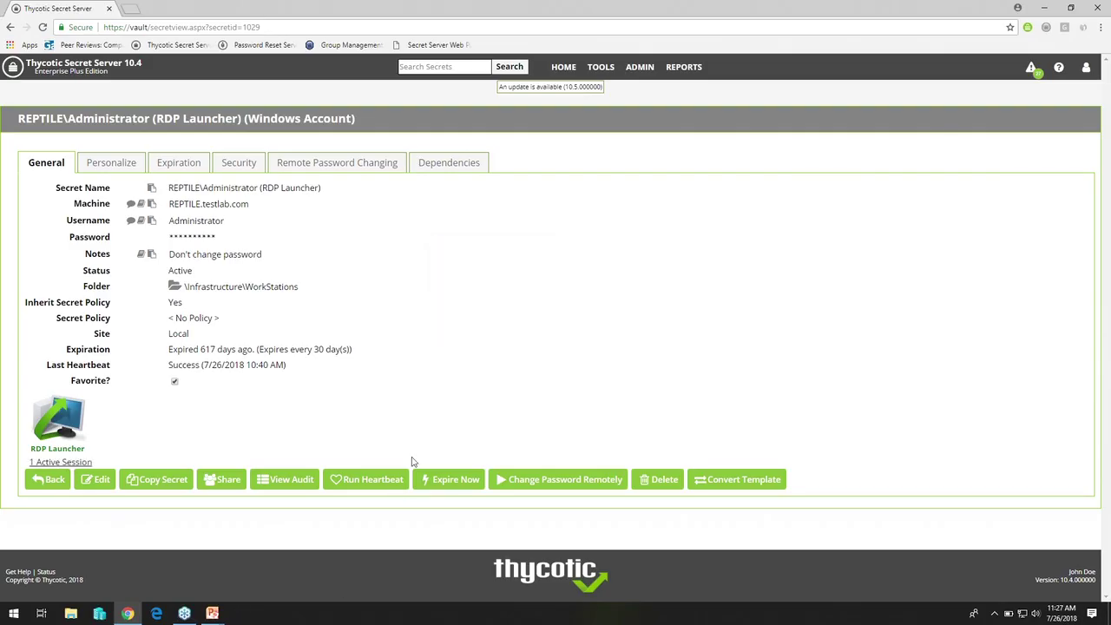
From the home dashboard, launch a PuTTY session for the 10.12.30.6\localadmin (Hide Password) favorite secret, and close that session.
left_click(565, 67)
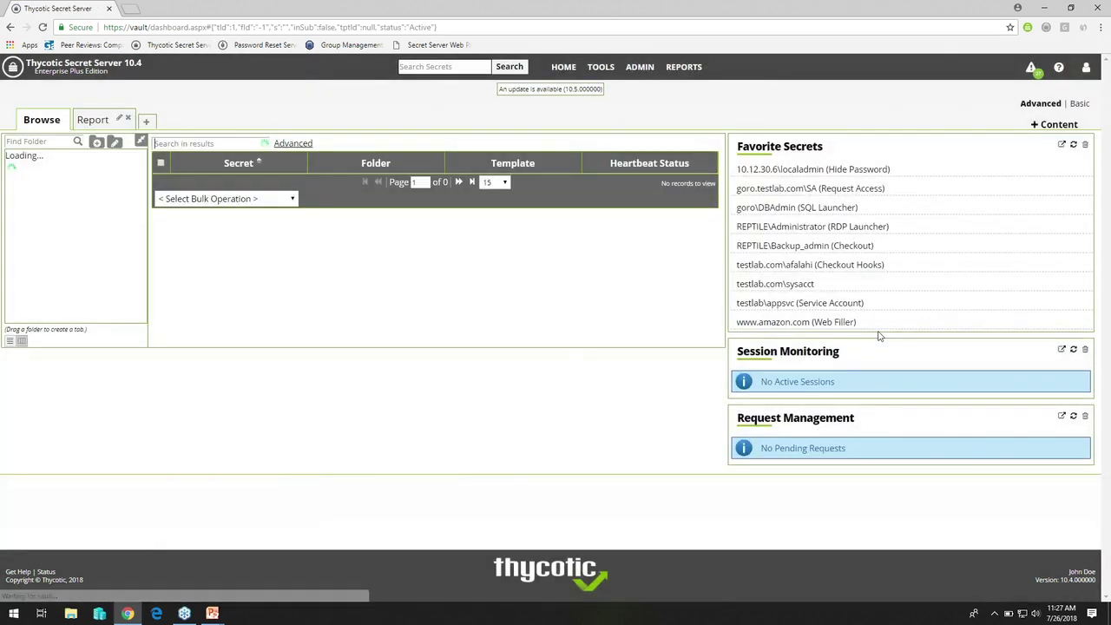
left_click(854, 224)
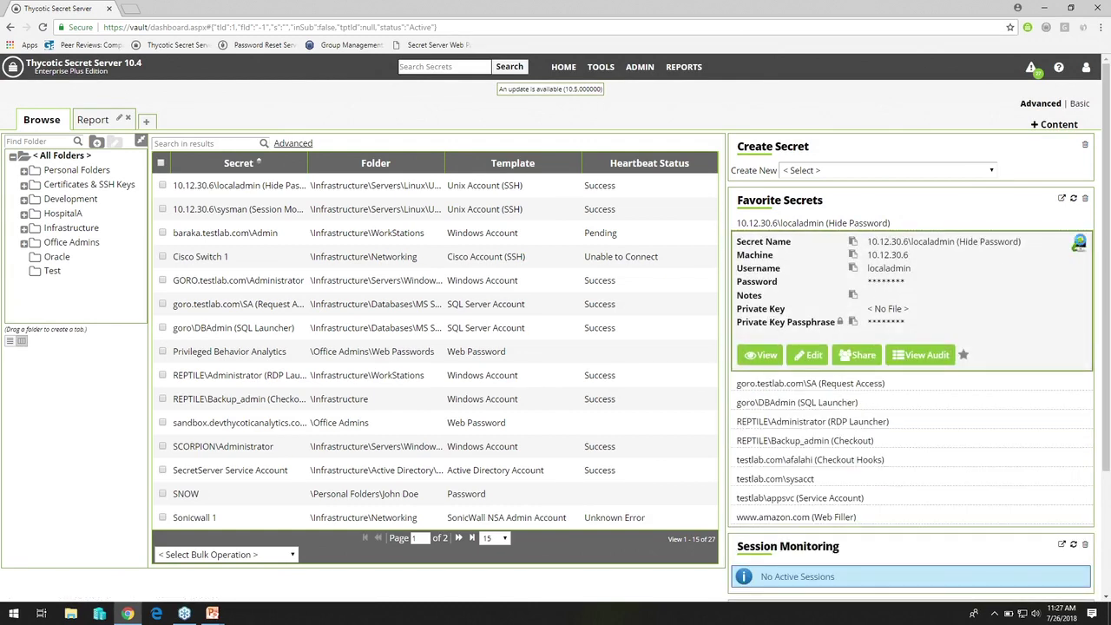
left_click(1079, 243)
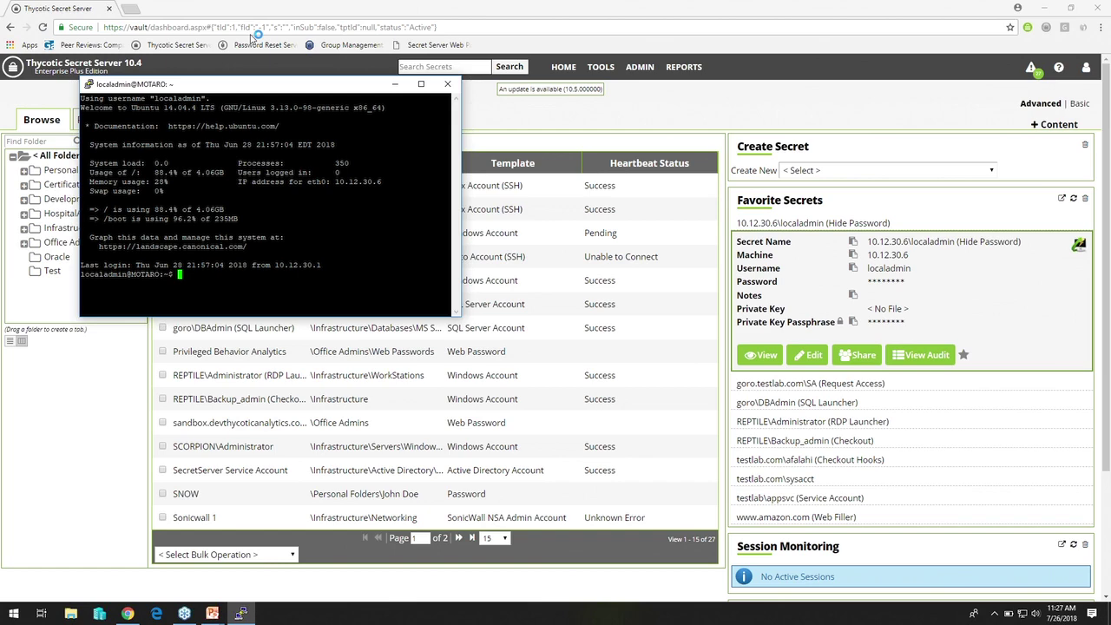
left_click(447, 83)
left_click(574, 348)
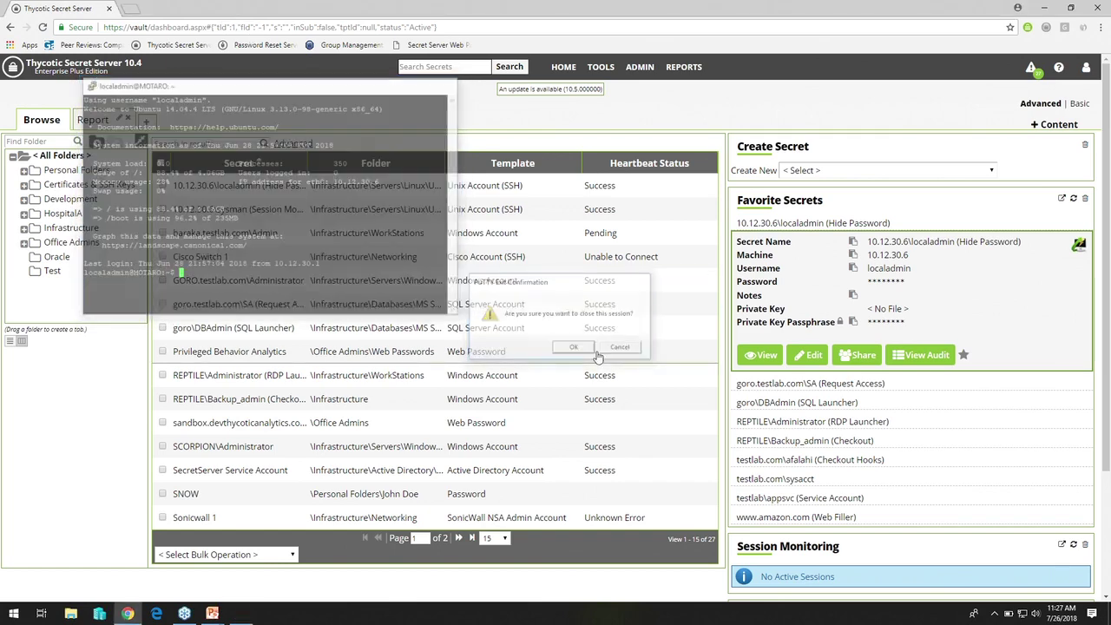
Launch SQL Server Management Studio from the goro\DBAdmin (SQL Launcher) favorite secret, close it, and collapse the expanded favorite secrets.
left_click(820, 405)
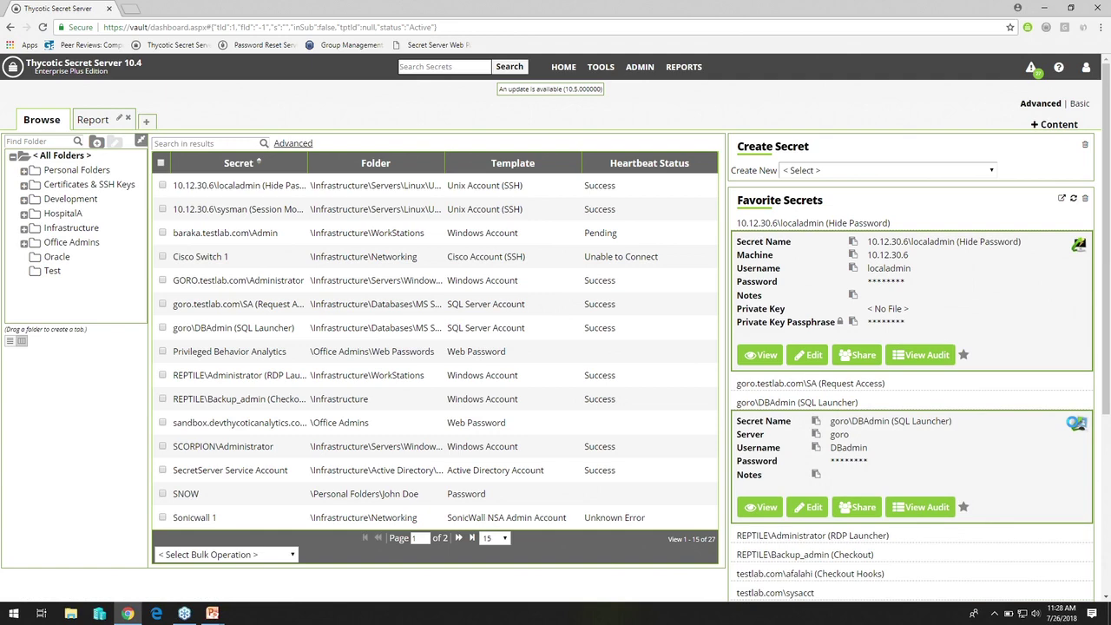
left_click(1077, 424)
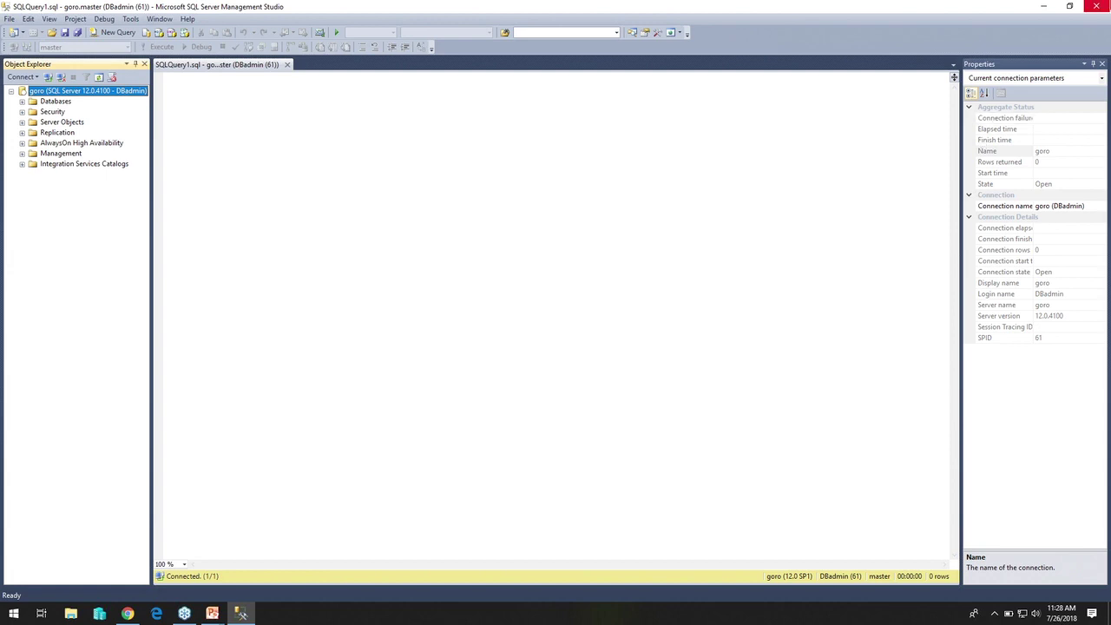
left_click(1088, 6)
left_click(1089, 6)
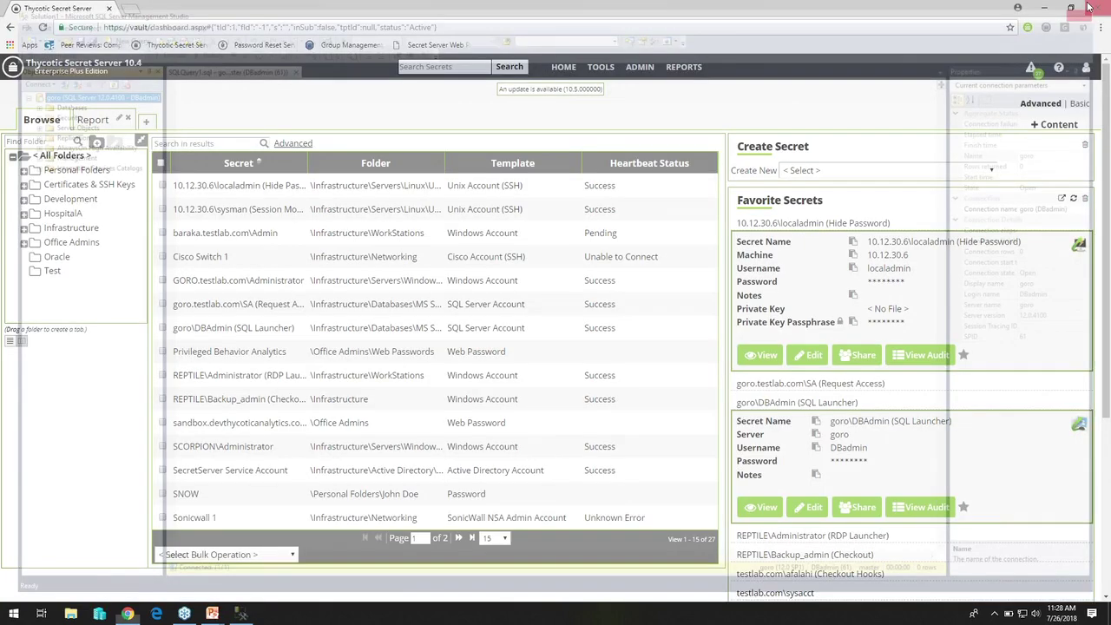
left_click(838, 224)
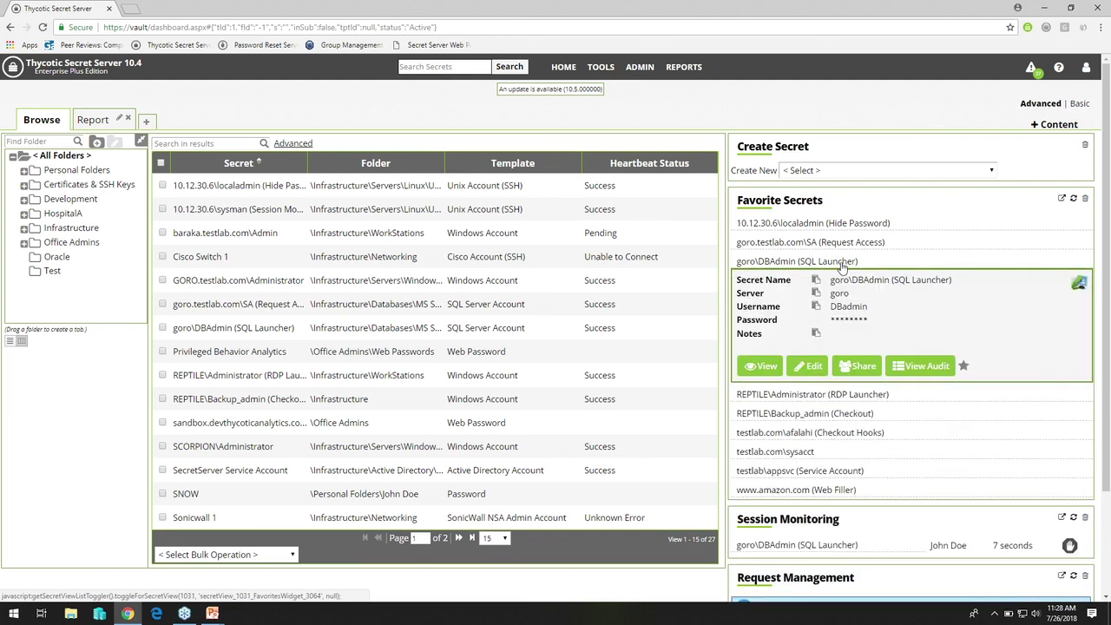
left_click(859, 263)
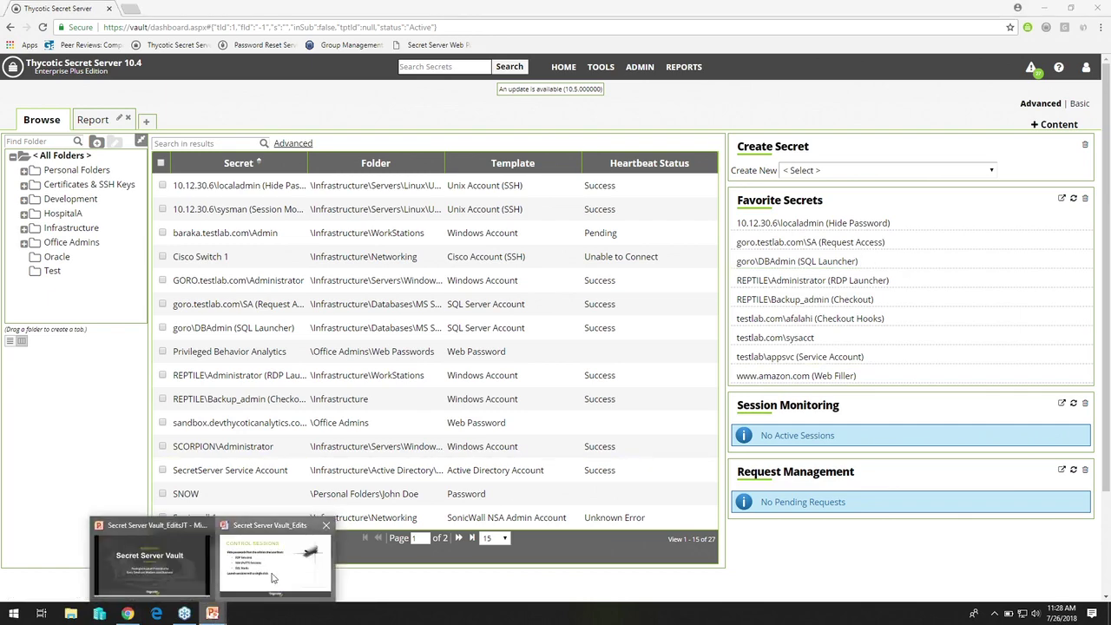
Switch to the PowerPoint slide show and advance past the Control Sessions slide.
left_click(274, 575)
left_click(492, 454)
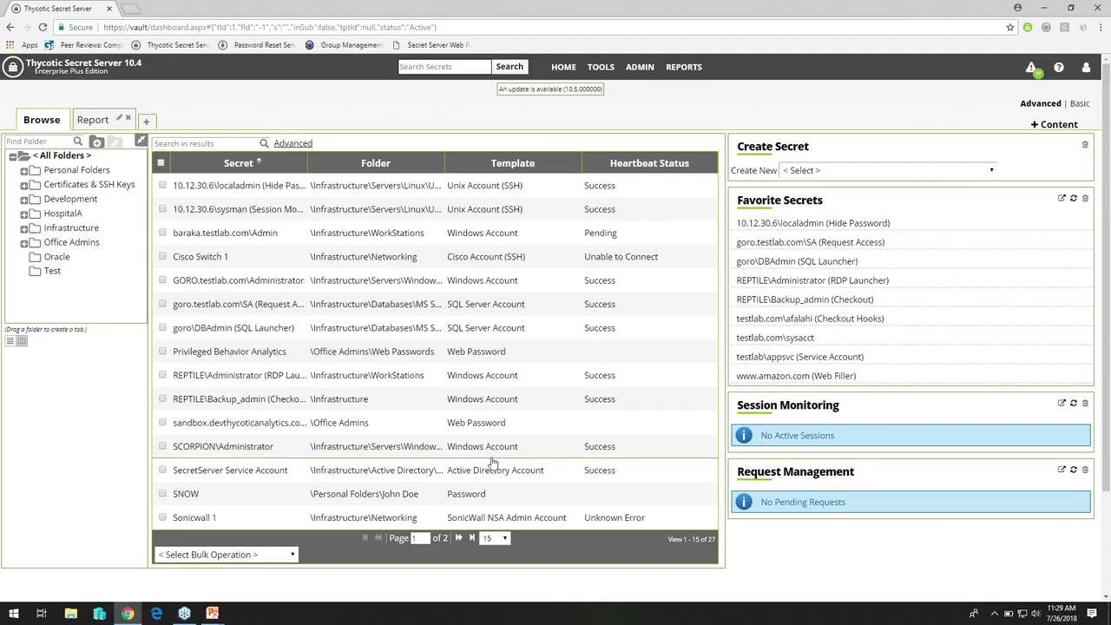
Reveal the password of the testlab.com\sysacct favorite secret in Secret Server and open the secret's audit log.
left_click(852, 341)
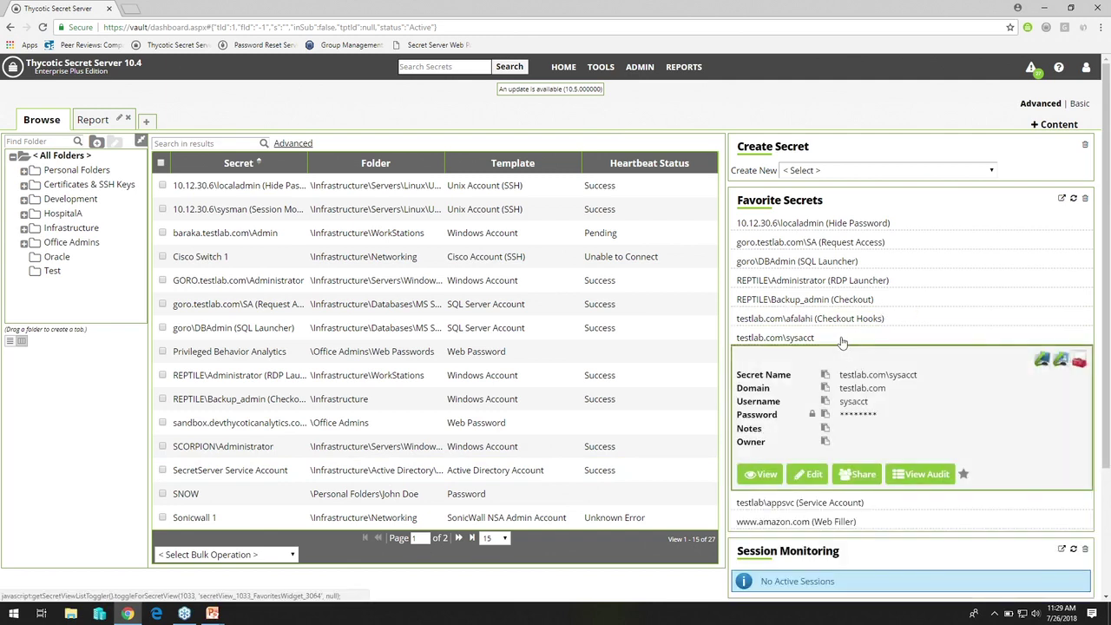
left_click(825, 415)
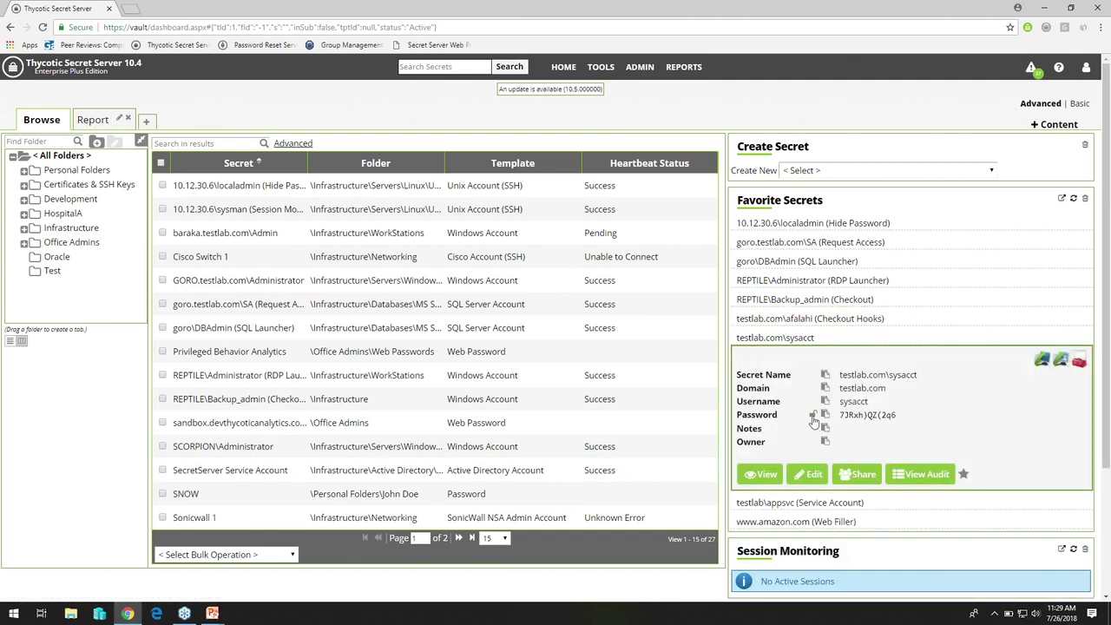
left_click(914, 475)
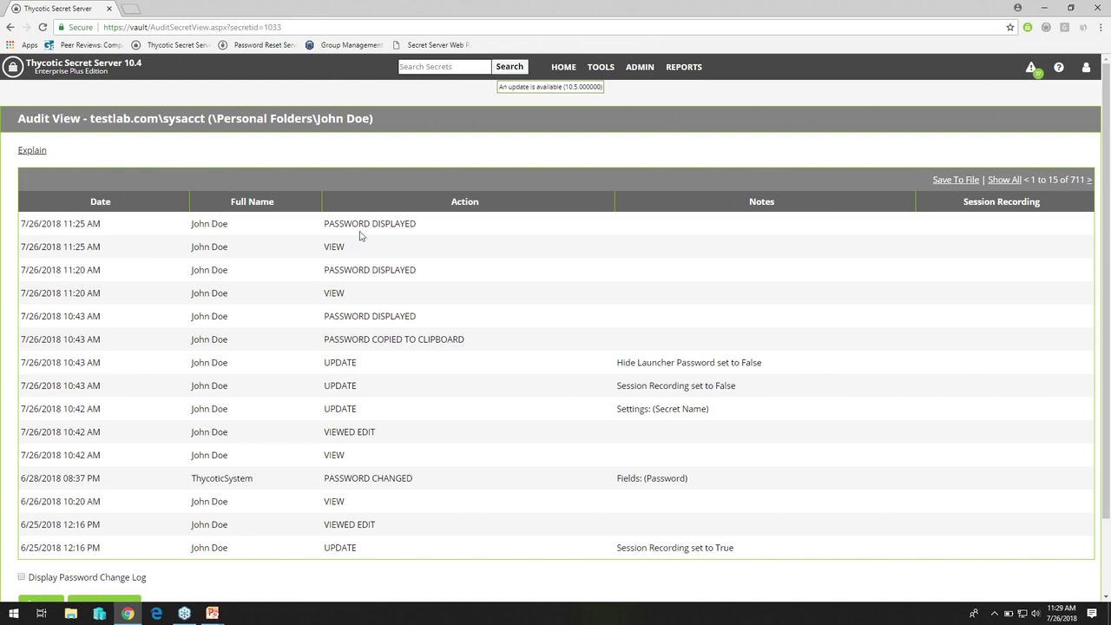
Examine the audit log's view, password displayed, password copied to clipboard and password changed actions by highlighting them.
left_click_drag(356, 248, 317, 246)
left_click_drag(416, 223, 318, 223)
left_click_drag(484, 339, 323, 339)
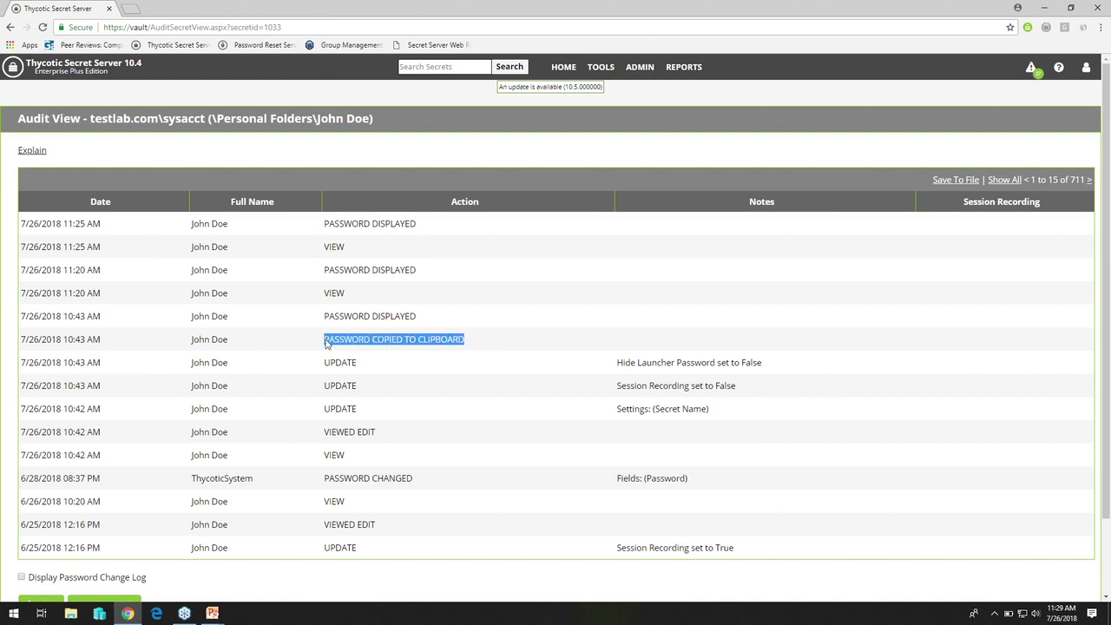
left_click(422, 431)
left_click_drag(422, 479, 324, 478)
left_click(483, 468)
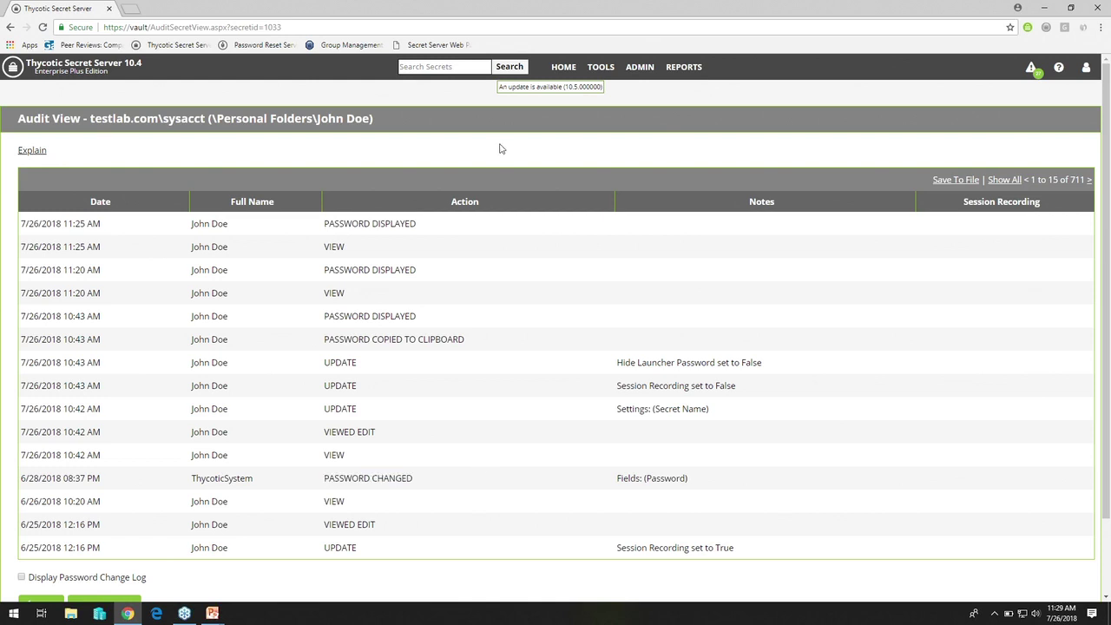
Leave the audit log for the home dashboard and open the "What Secrets can a user see?" report.
left_click(562, 70)
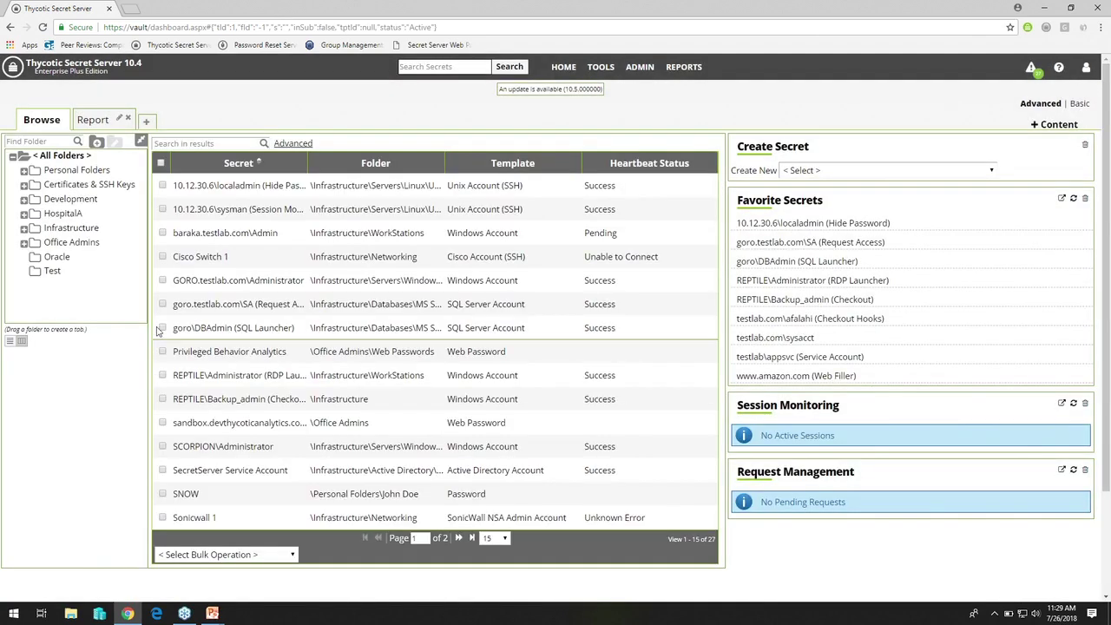
left_click(676, 69)
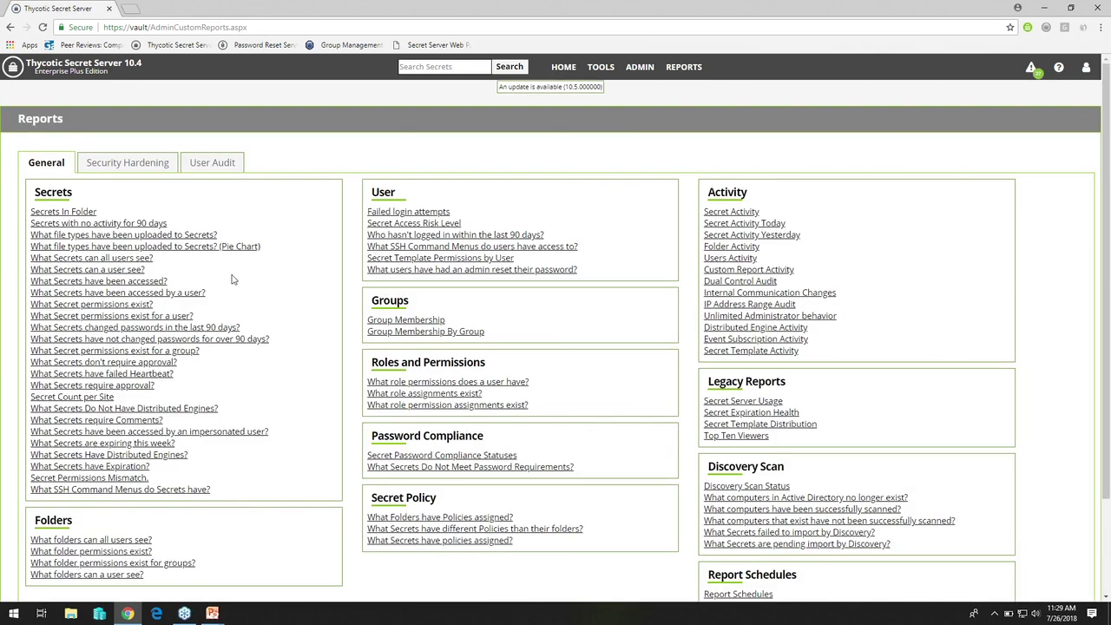
left_click(103, 269)
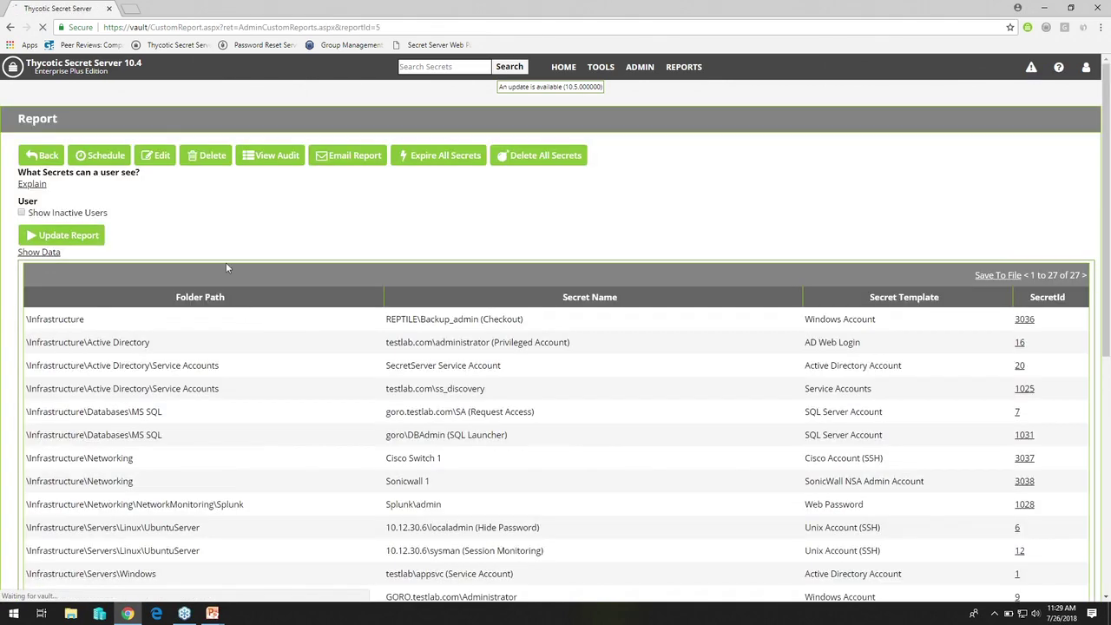
Set the report's user to the fifth testlab.com user in the list and update the report.
left_click(205, 209)
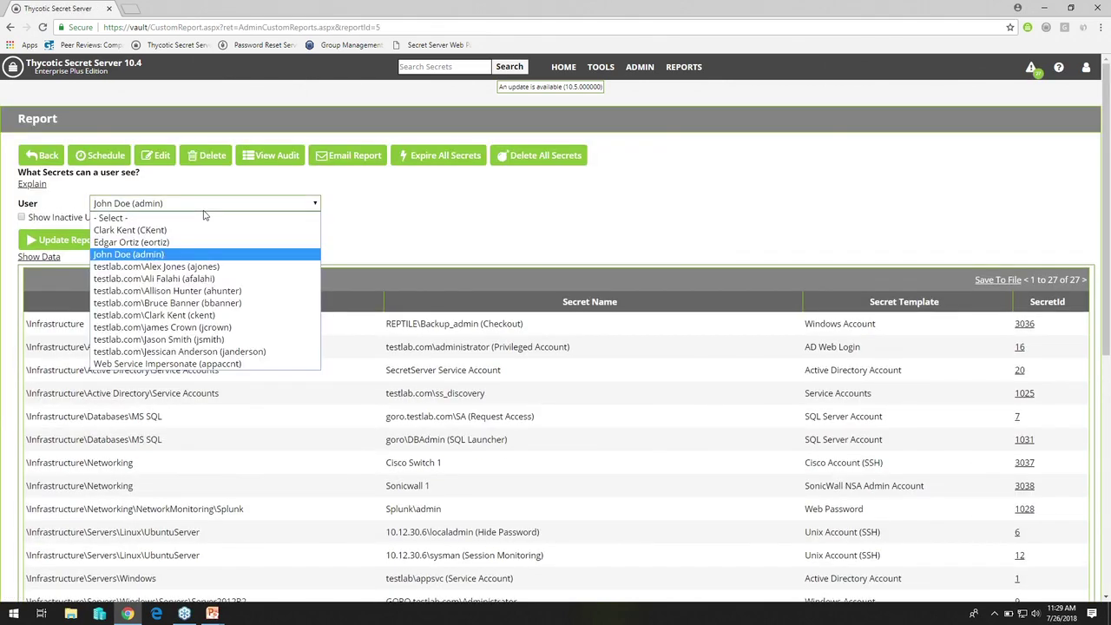
left_click(193, 283)
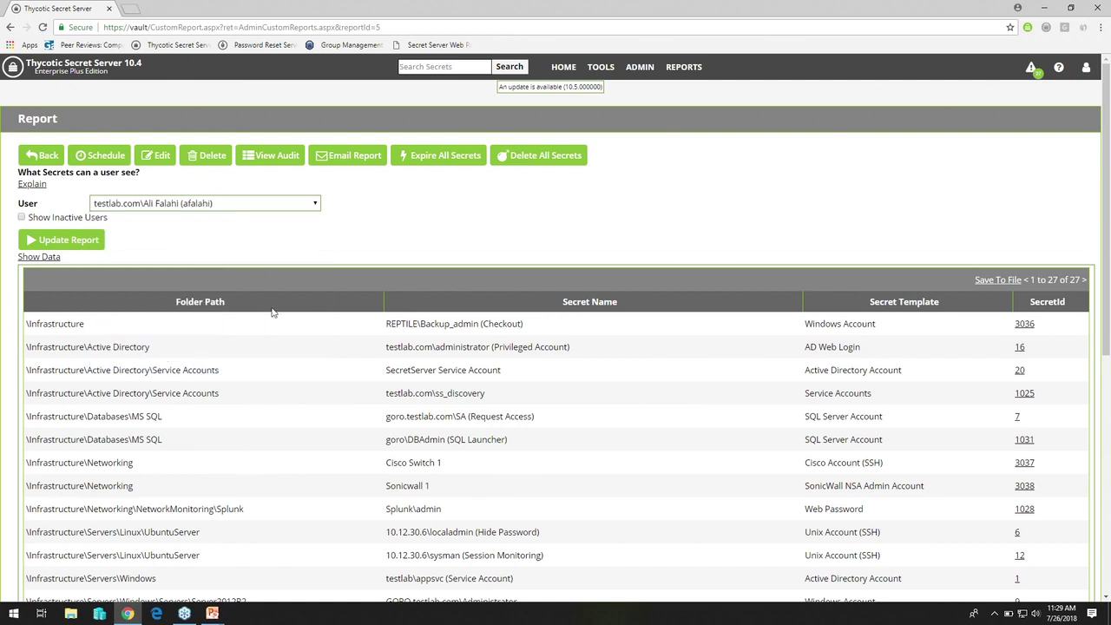
left_click(311, 214)
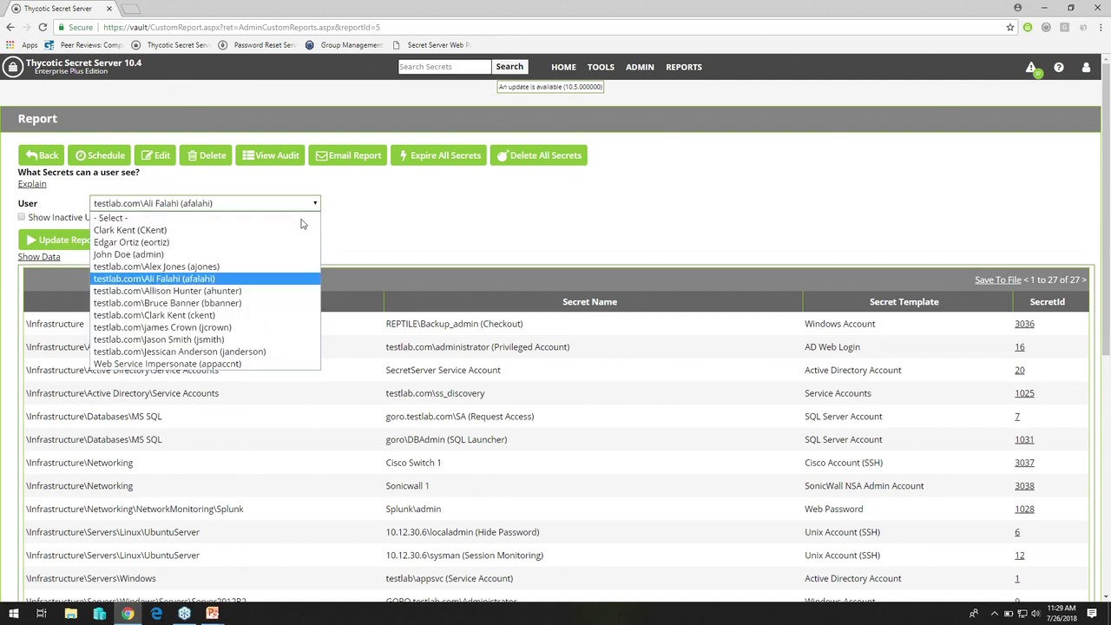
left_click(246, 316)
left_click(95, 244)
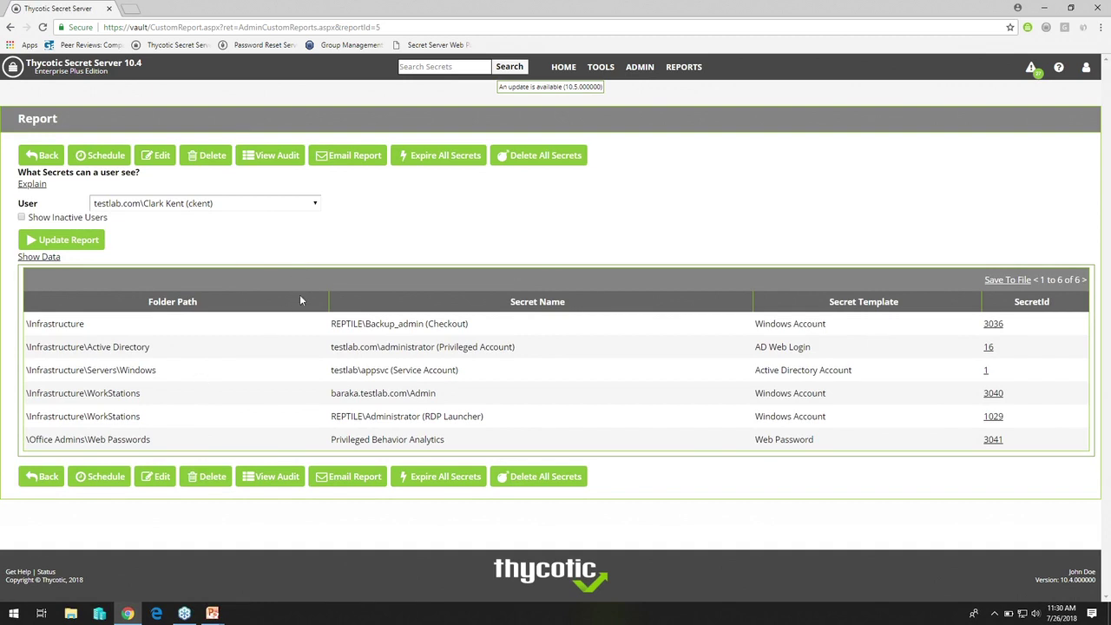
View the "Who hasn't logged in within the last 90 days?" report and its custom report schedules, returning to the reports list.
left_click(37, 156)
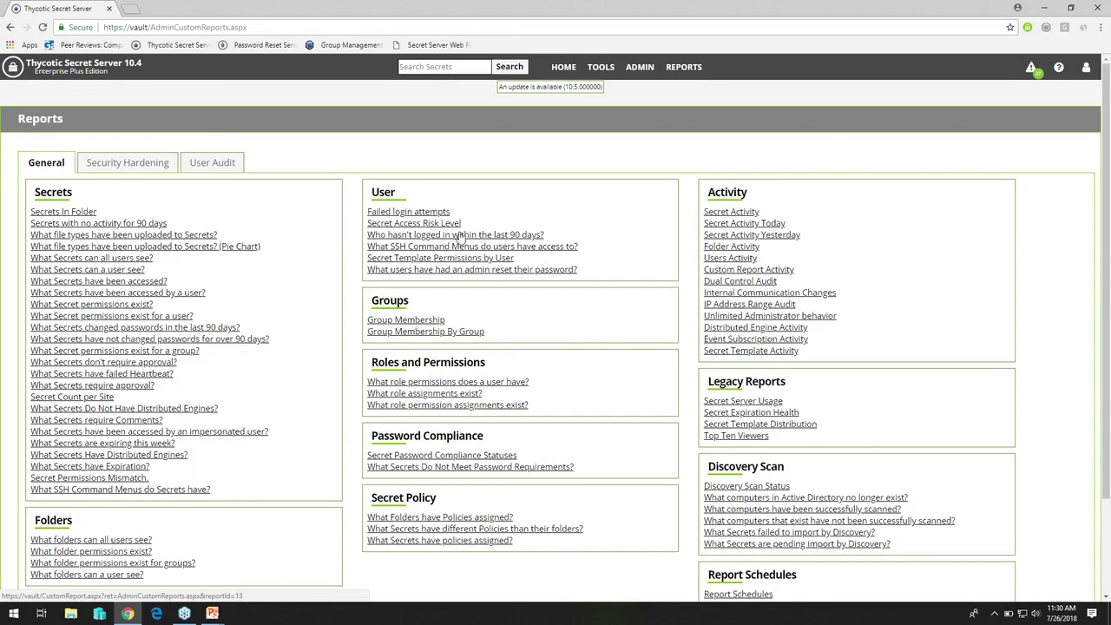
left_click(459, 235)
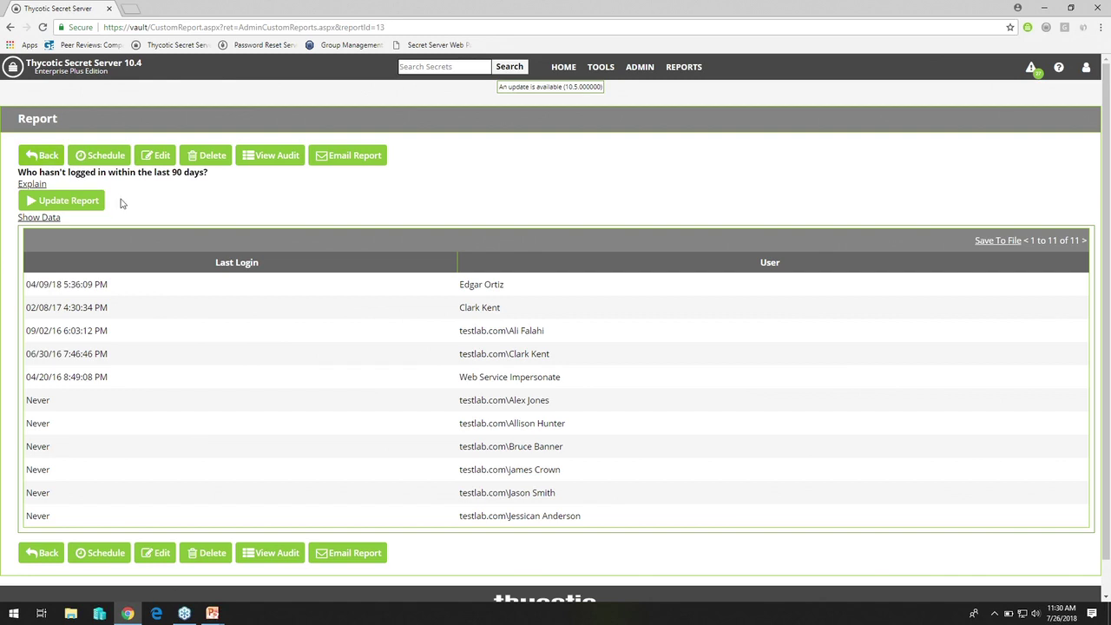
left_click(103, 157)
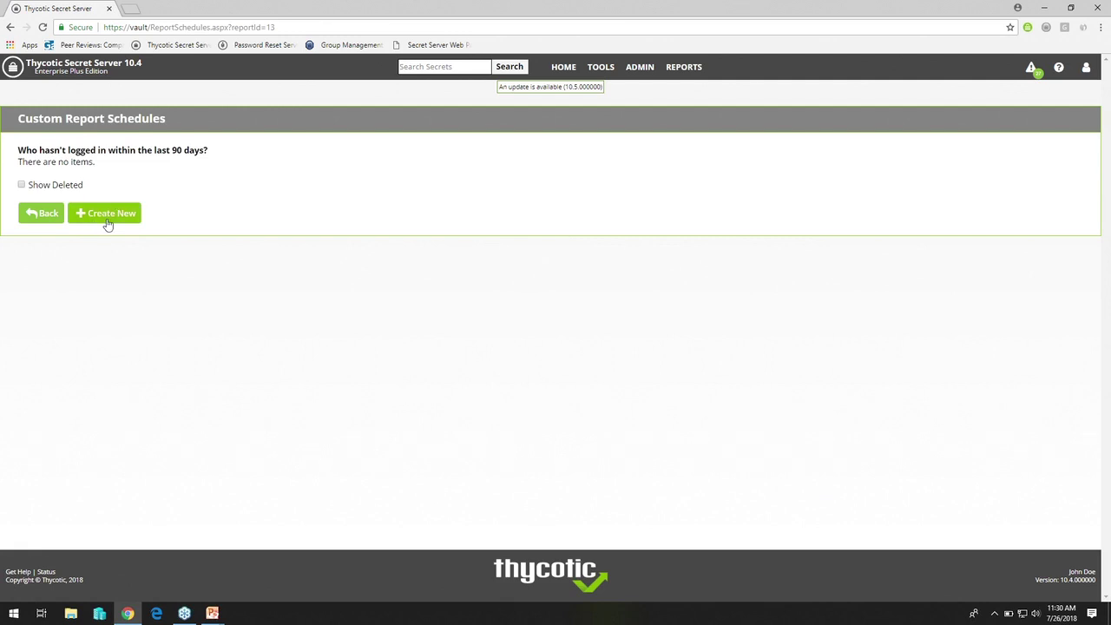
left_click(41, 216)
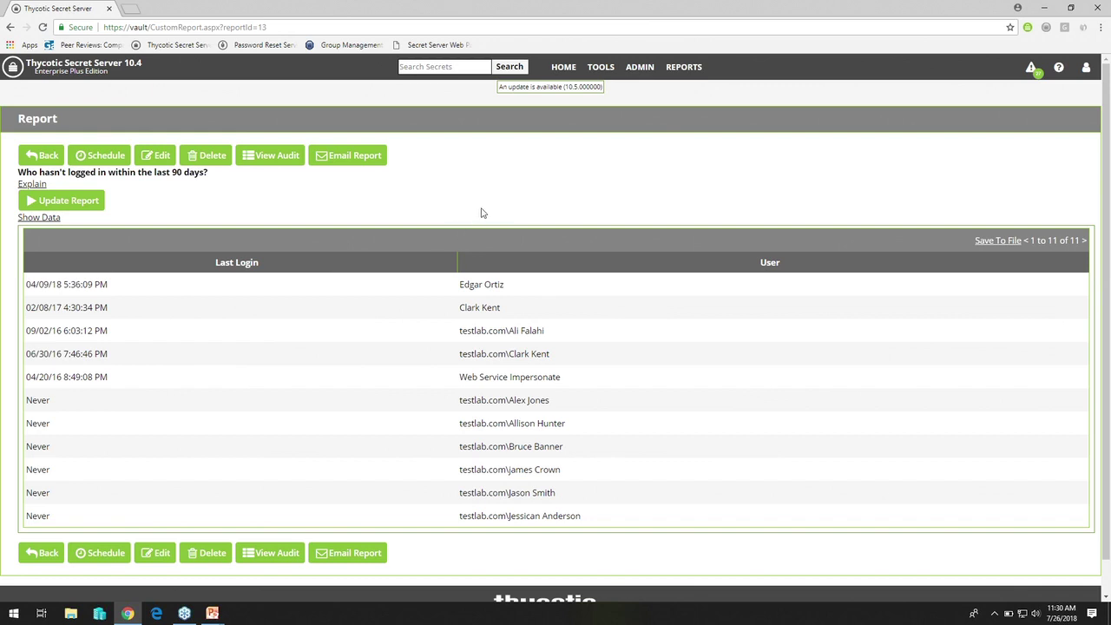
left_click(45, 156)
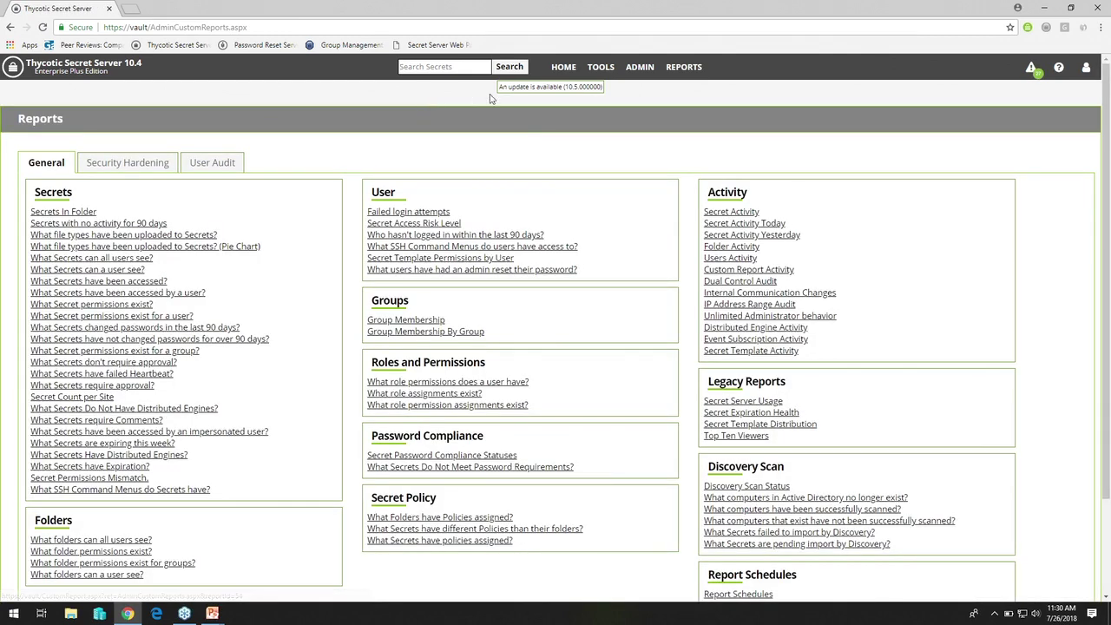
Return to the home dashboard and view its Report page of report widgets.
left_click(424, 211)
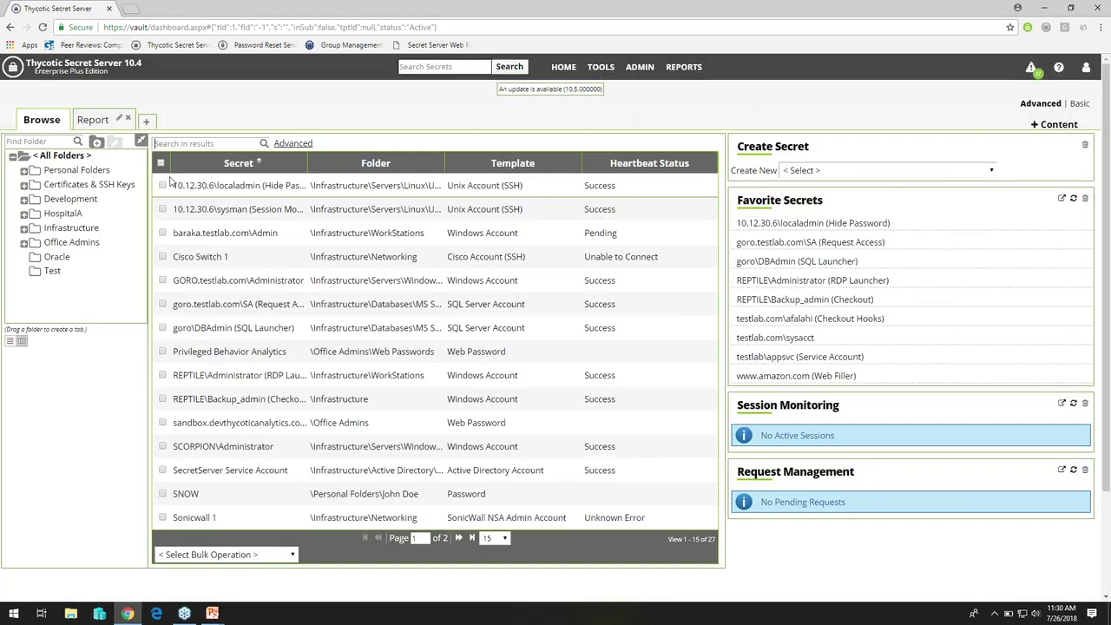
left_click(94, 120)
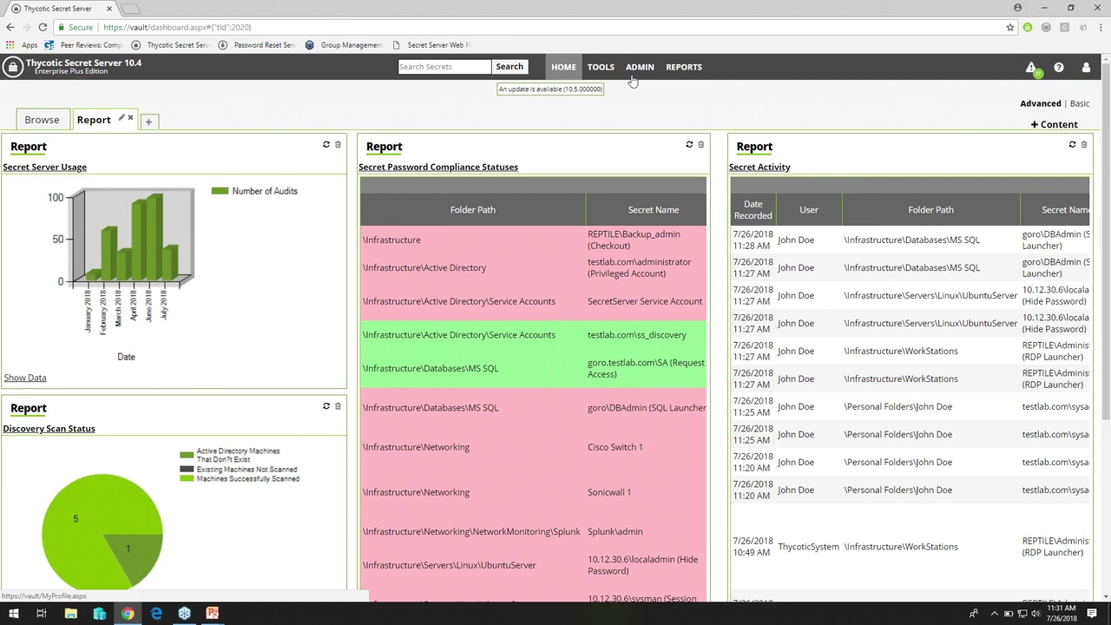
Open the User Audit report and search the selected user's history with the Exclude Changed option enabled.
left_click(682, 68)
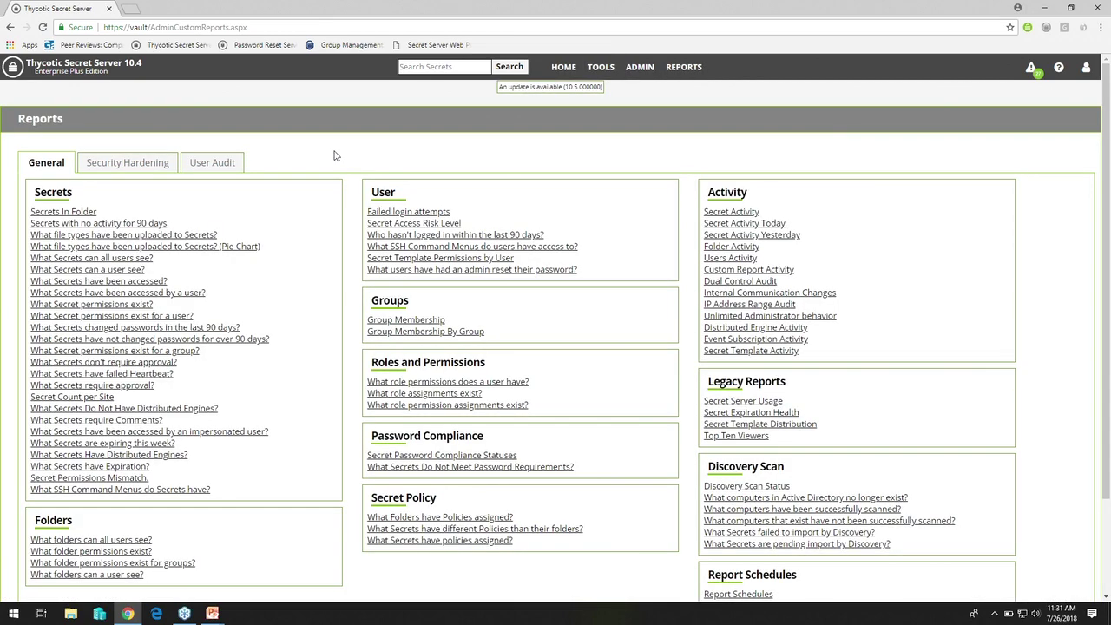
left_click(226, 165)
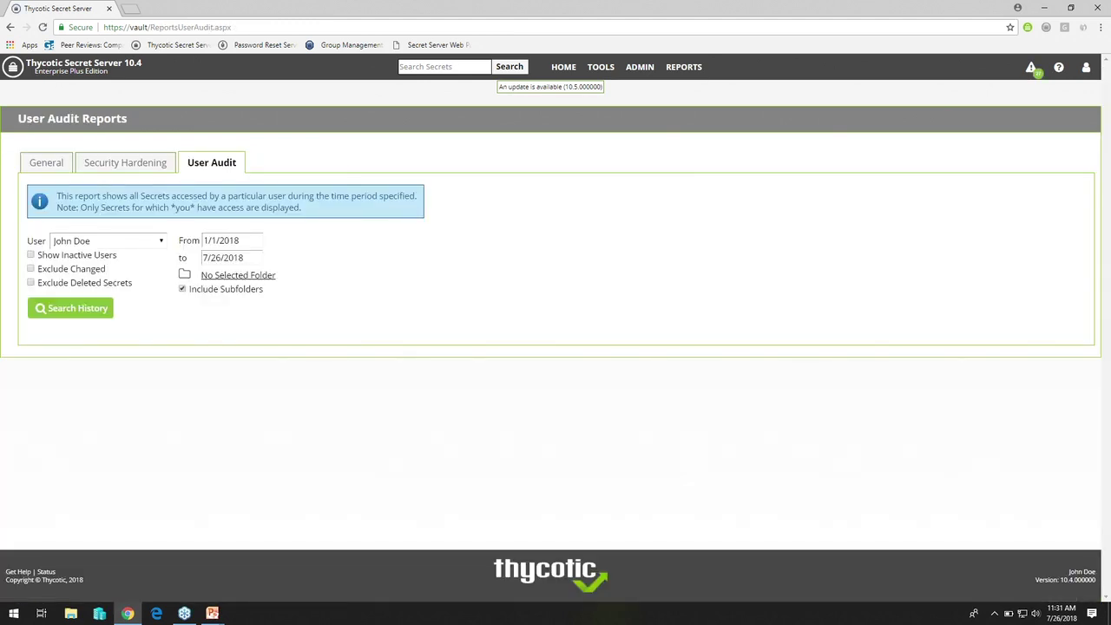
left_click(30, 269)
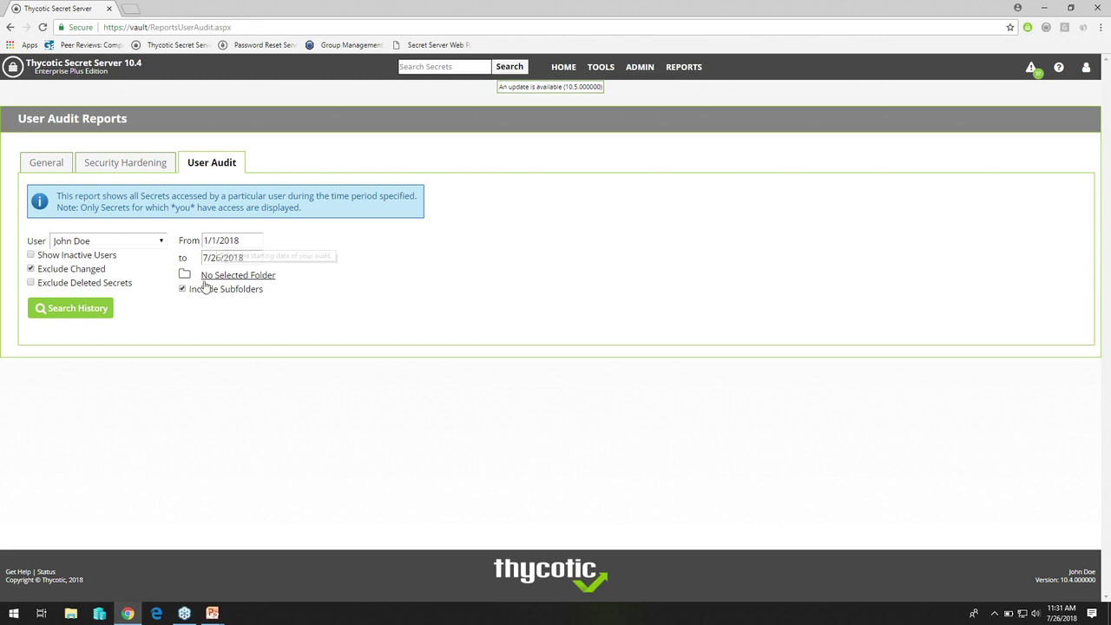
left_click(94, 310)
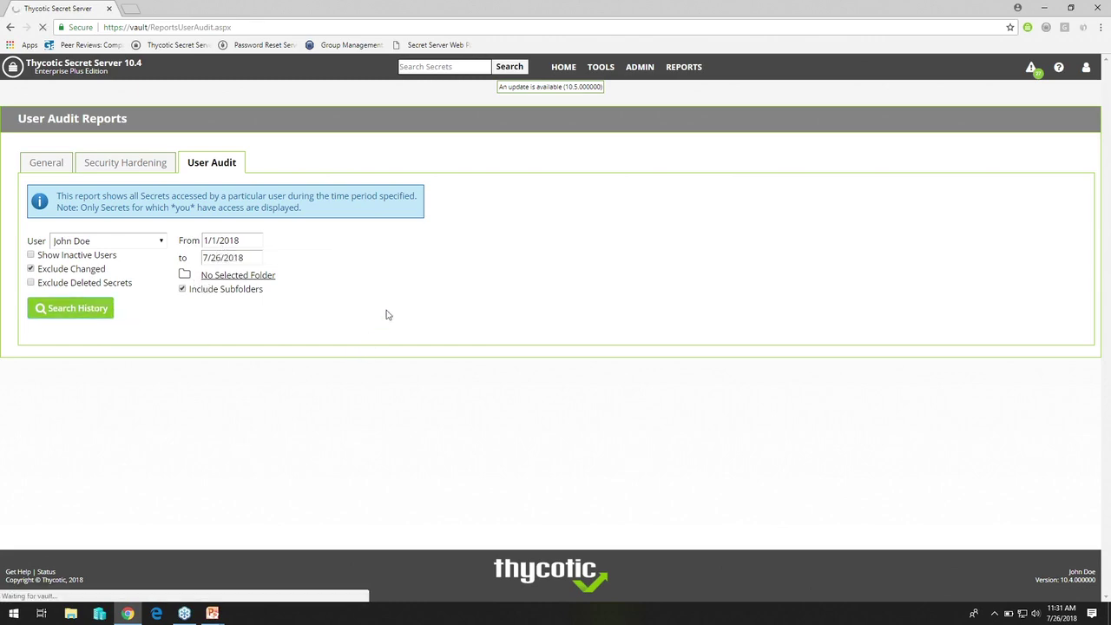
Examine the list of secrets the user accessed and switch to the Reports slide in the PowerPoint slide show.
scroll(434, 308, "down", 5)
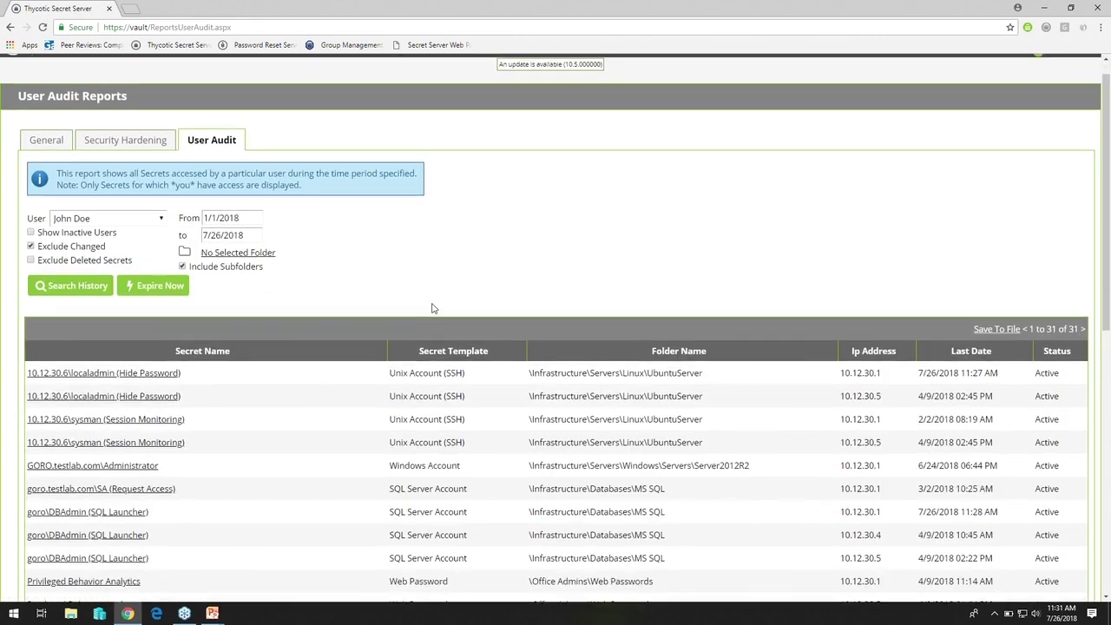
scroll(431, 315, "down", 3)
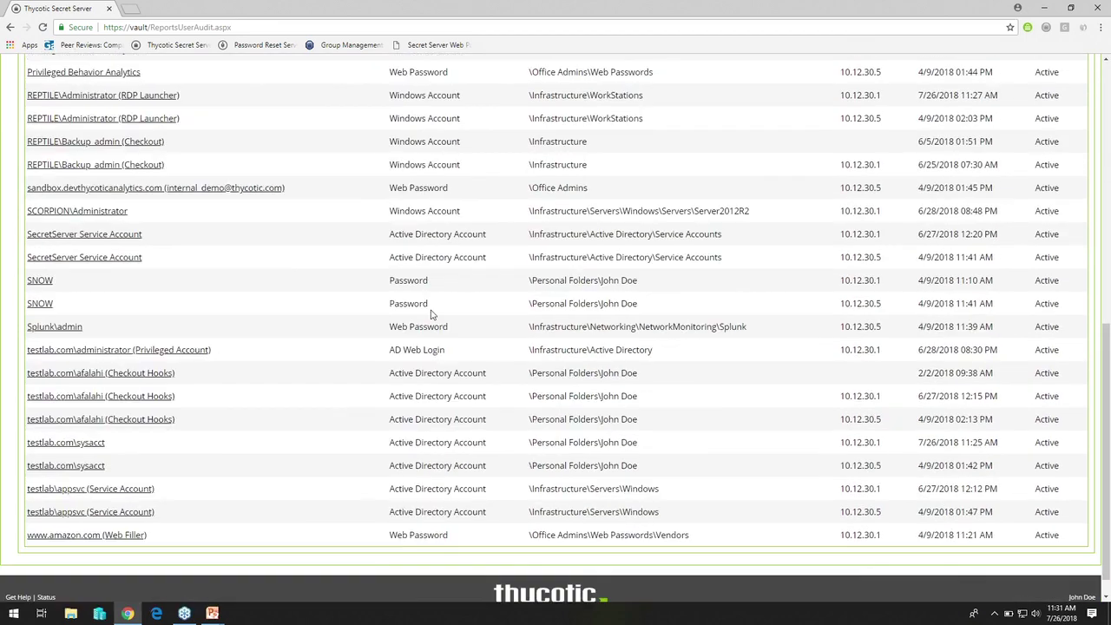
scroll(431, 315, "up", 4)
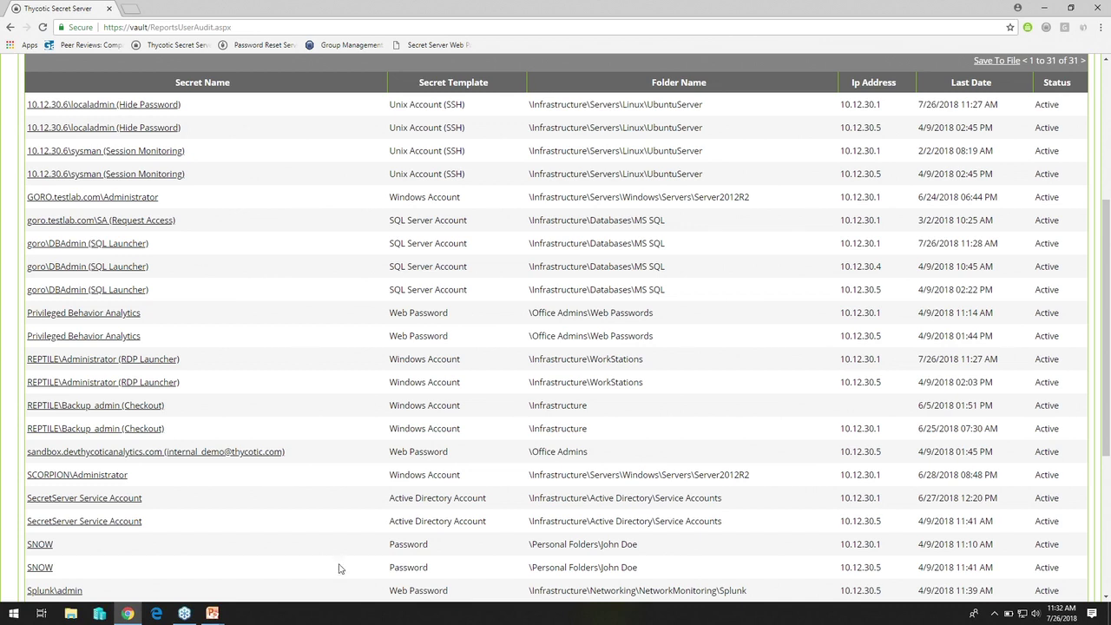
mouse_move(213, 614)
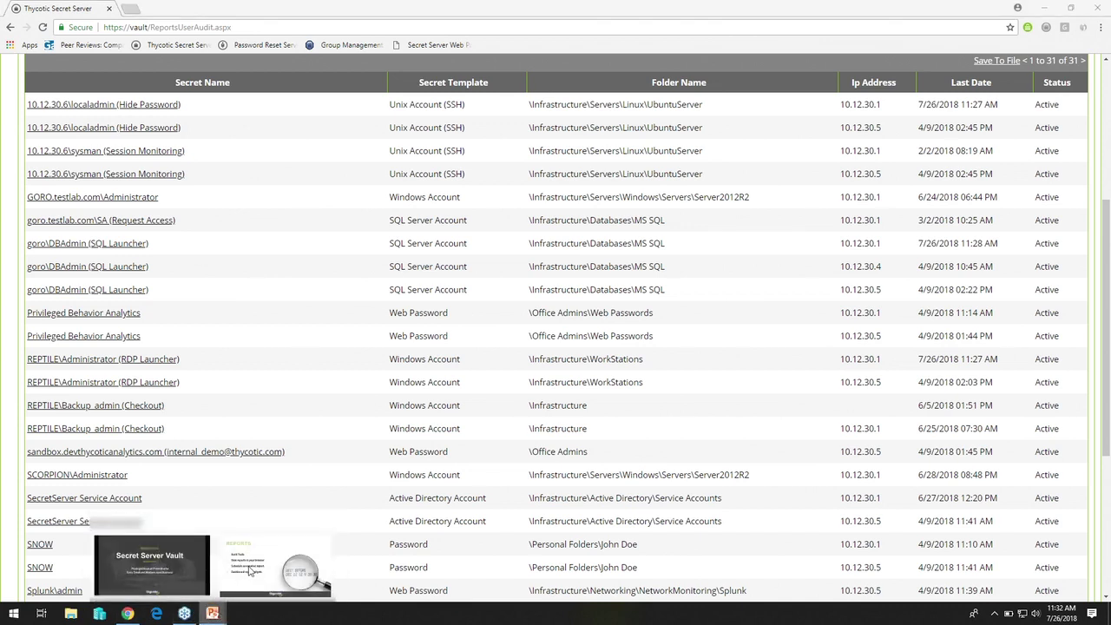
left_click(261, 574)
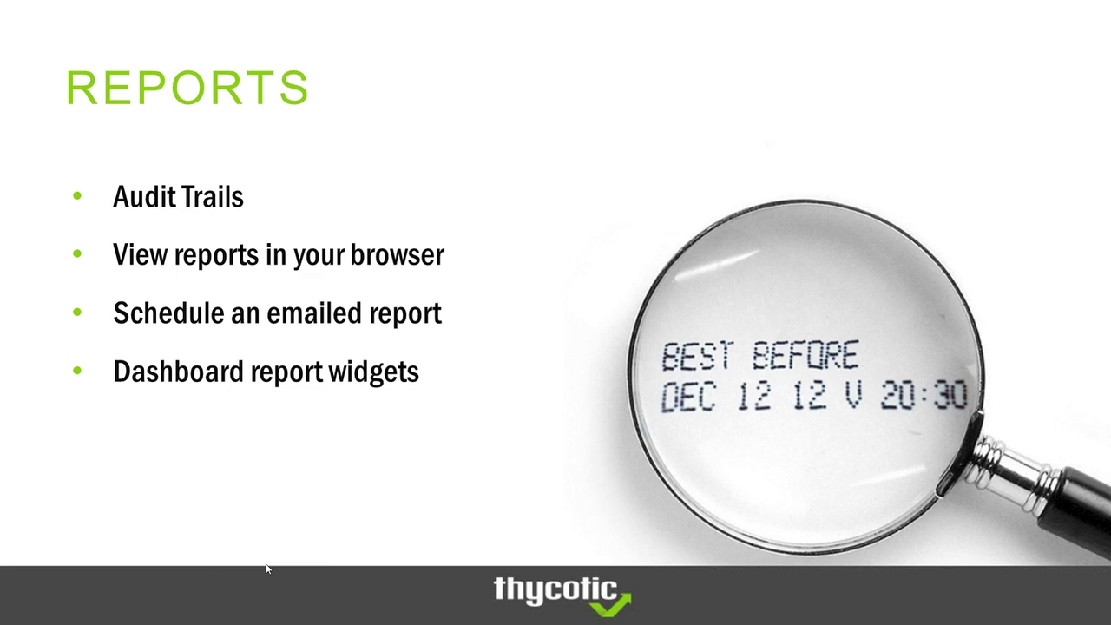